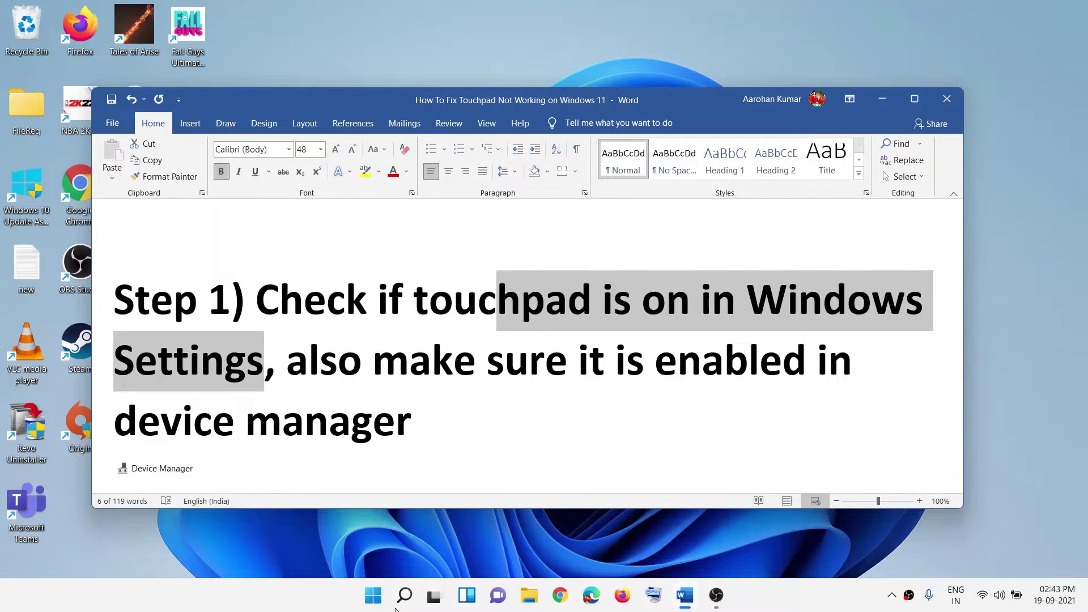
- Open the Touchpad page under Bluetooth & devices in Windows Settings
left_click(373, 595)
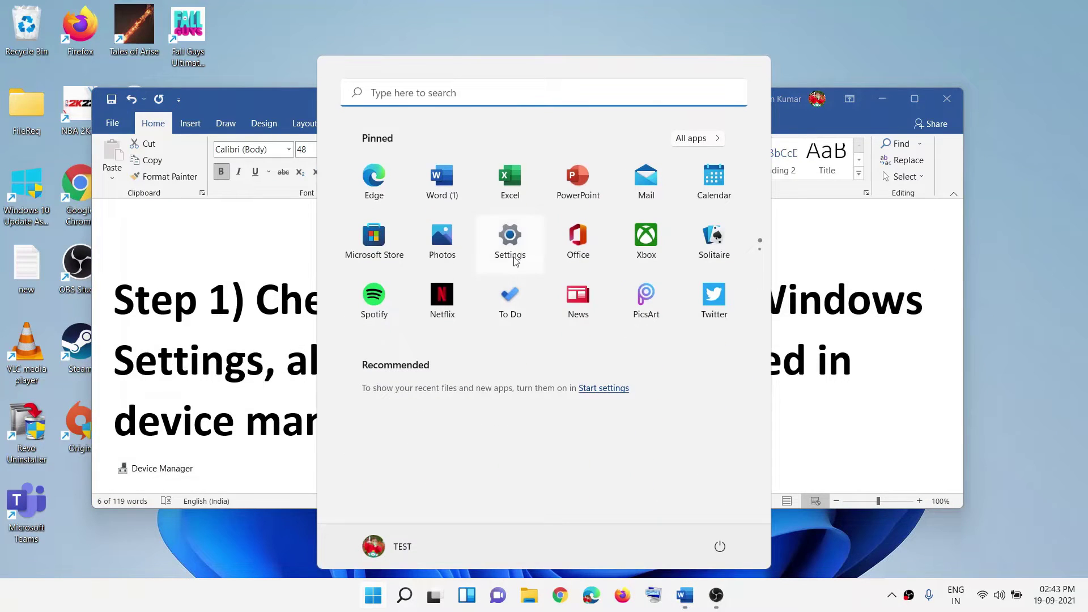
right_click(374, 600)
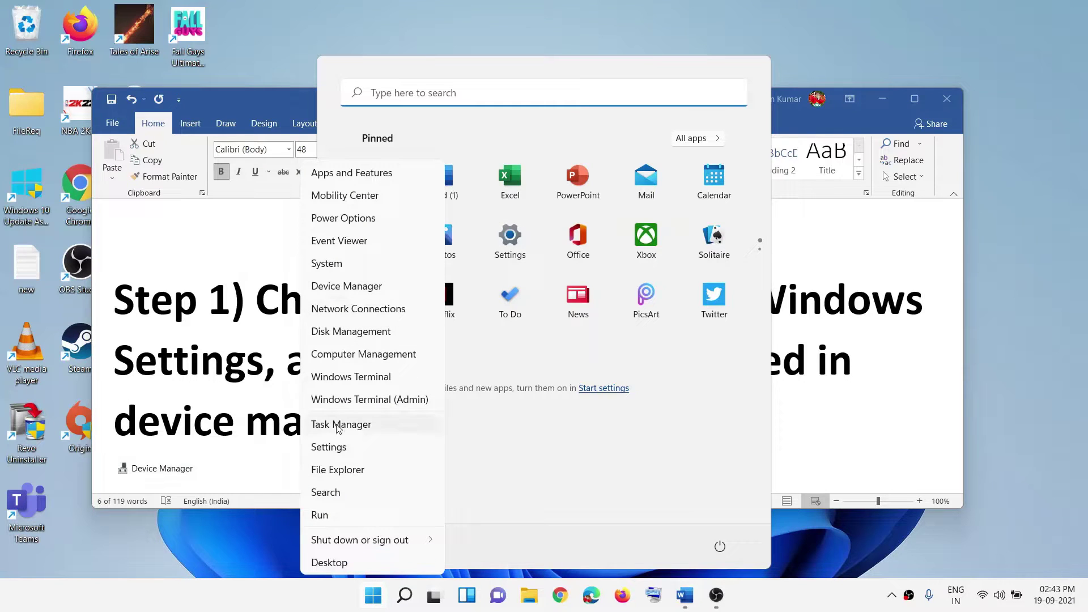
left_click(328, 447)
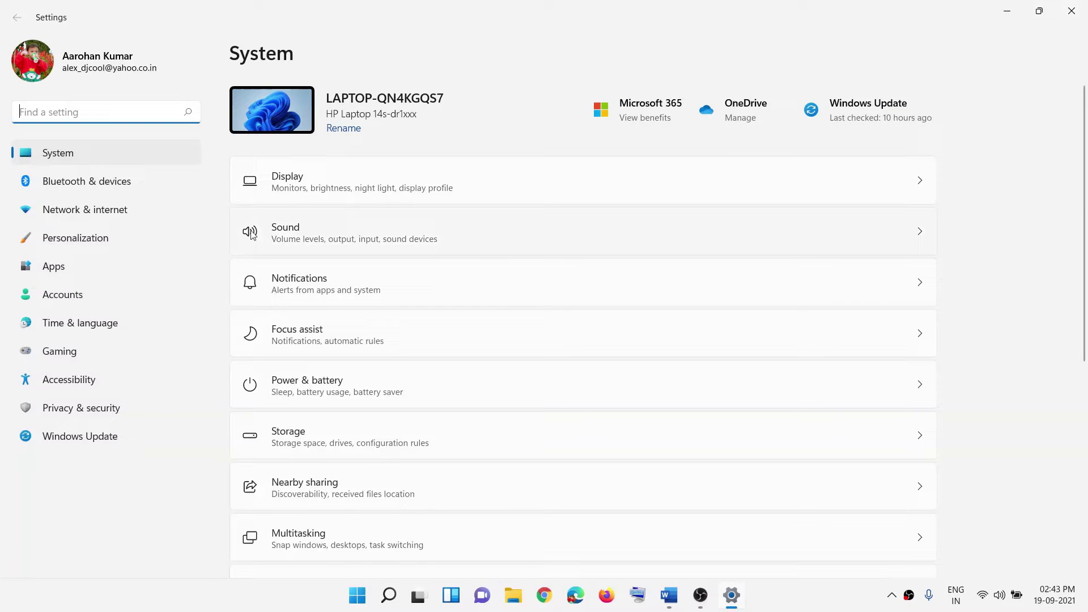
left_click(74, 187)
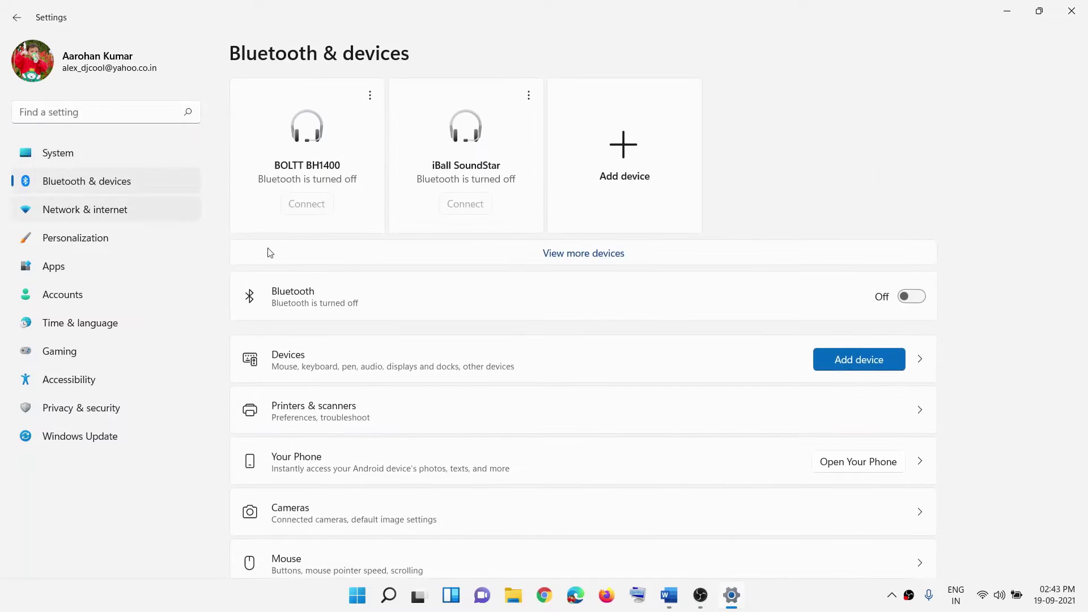
scroll(609, 440, "down", 5)
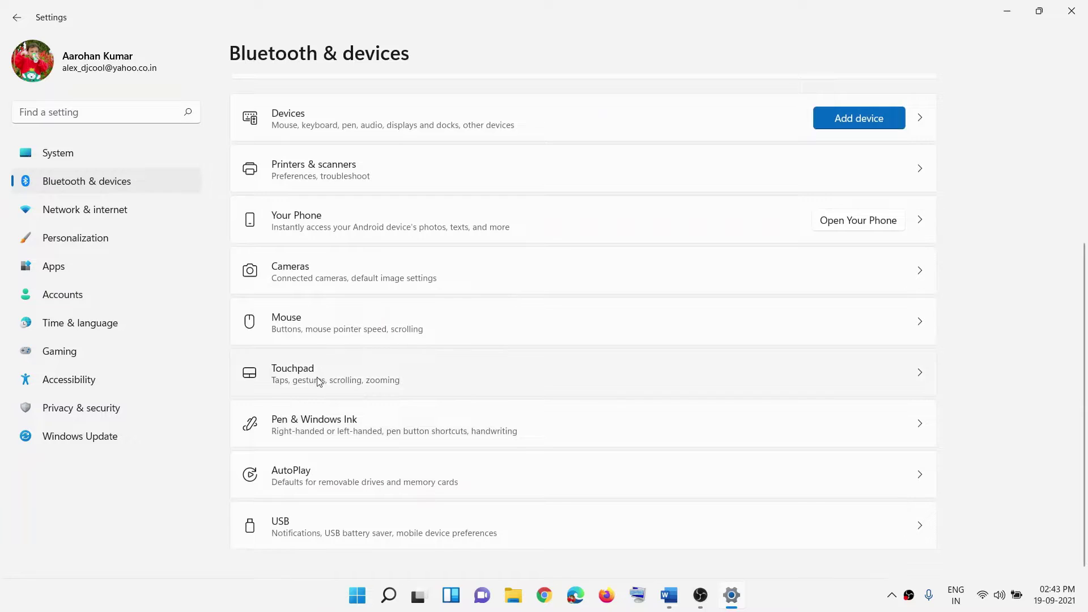
left_click(345, 384)
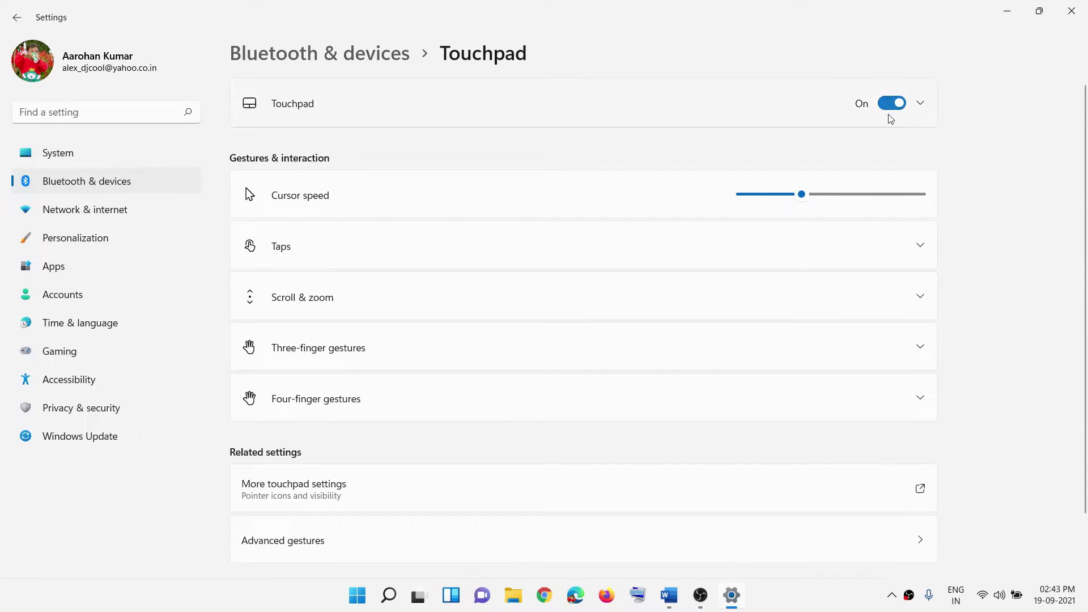
- Switch the touchpad off and back on, expand its additional options, and close Settings
left_click(888, 109)
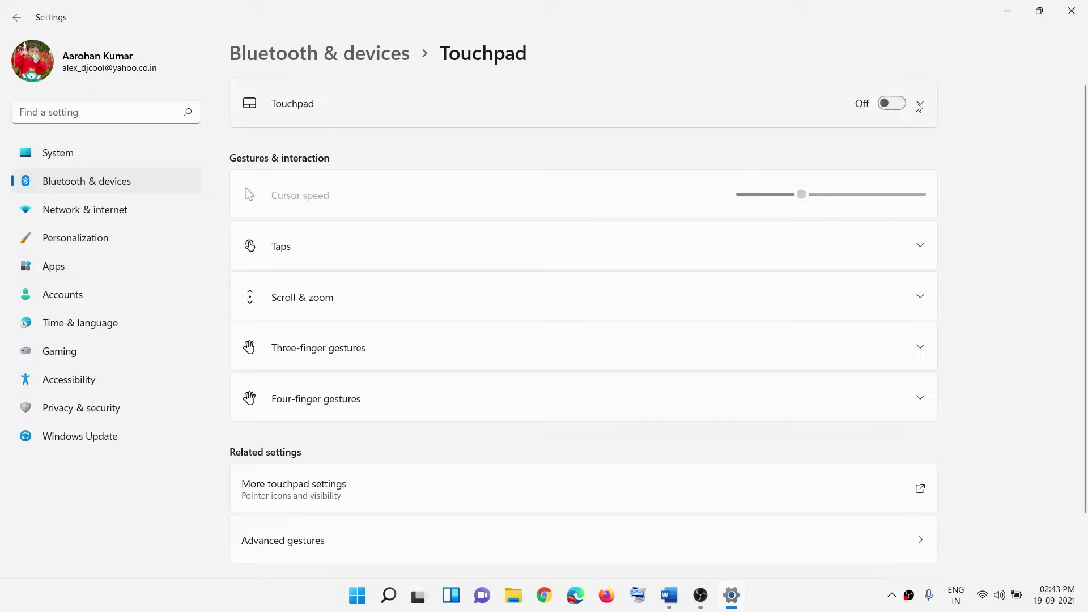
left_click(901, 107)
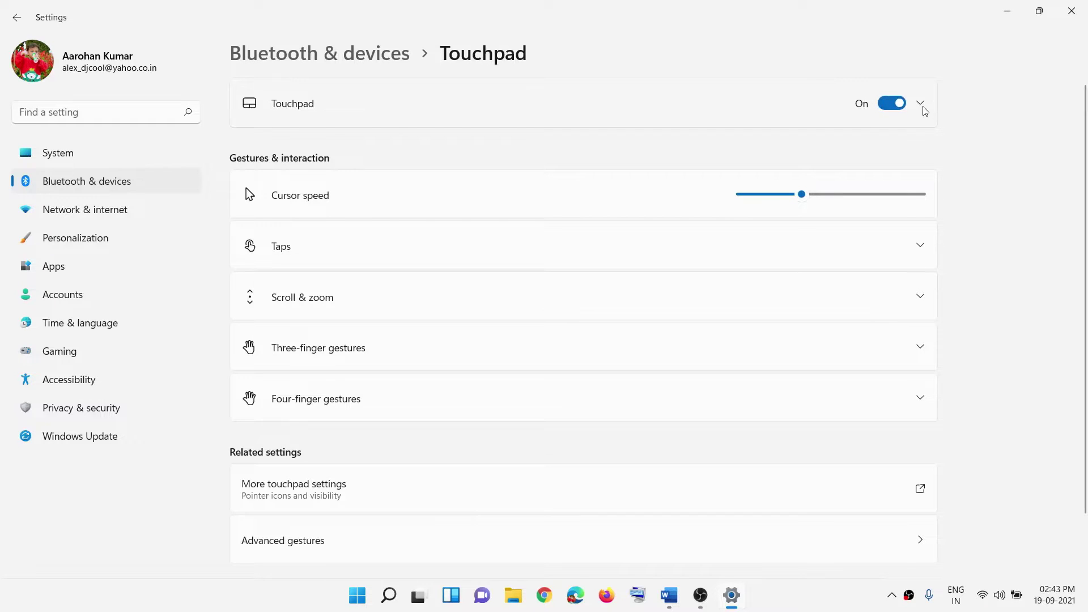
left_click(921, 106)
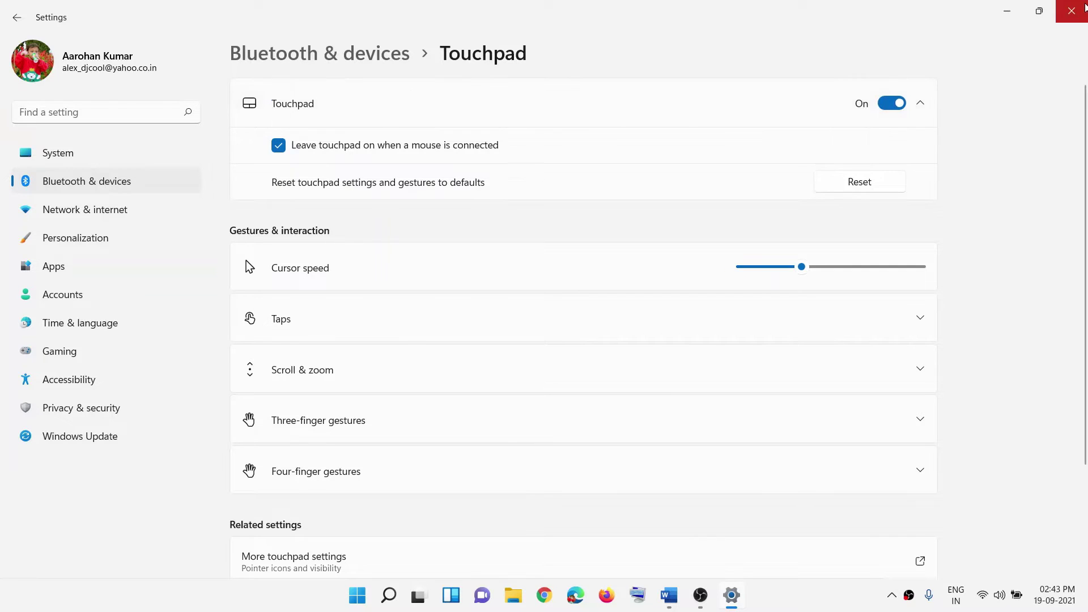
left_click(1071, 11)
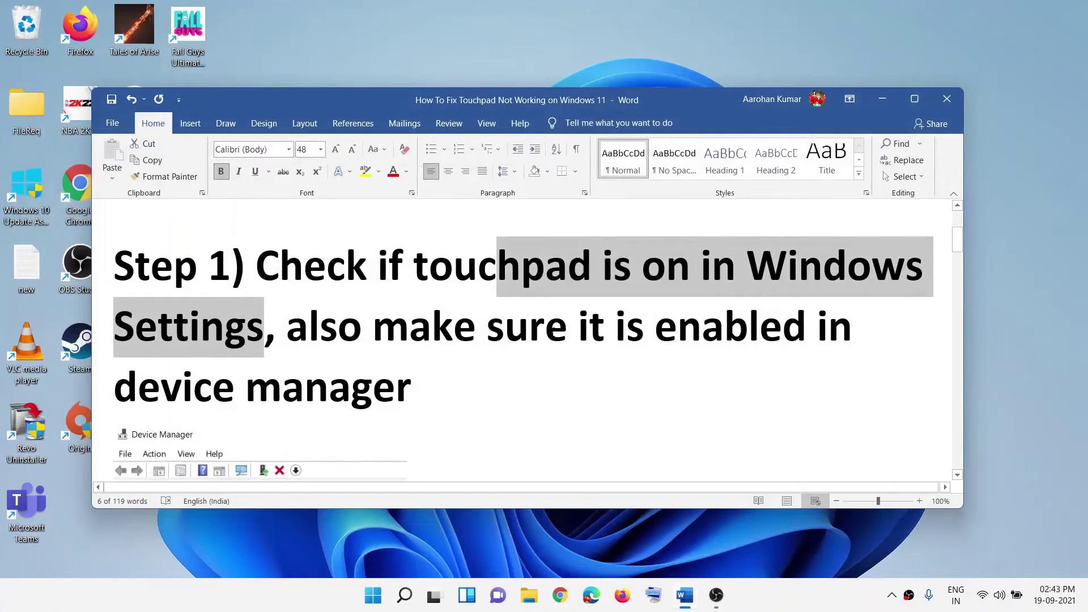
- Open Device Manager and select the Synaptics TPFHID Device under Human Interface Devices
left_click_drag(488, 328, 834, 377)
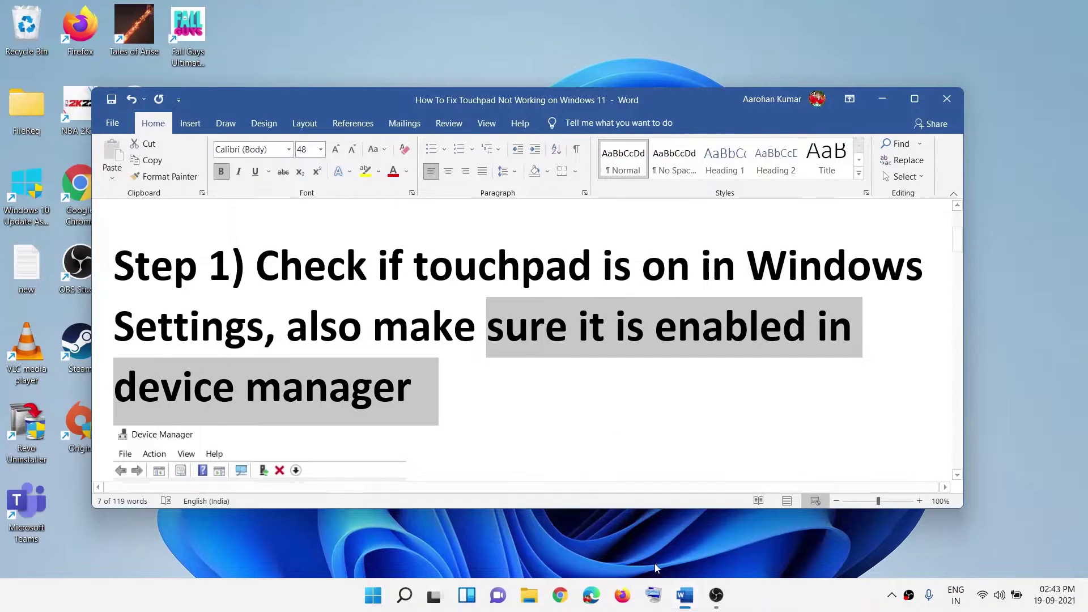
right_click(370, 601)
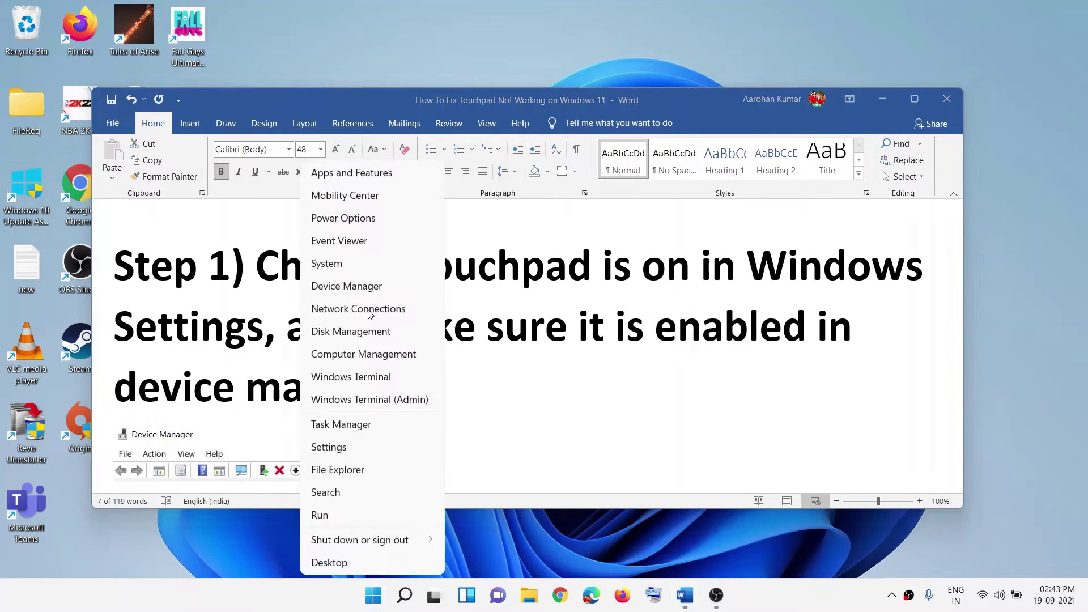
left_click(361, 290)
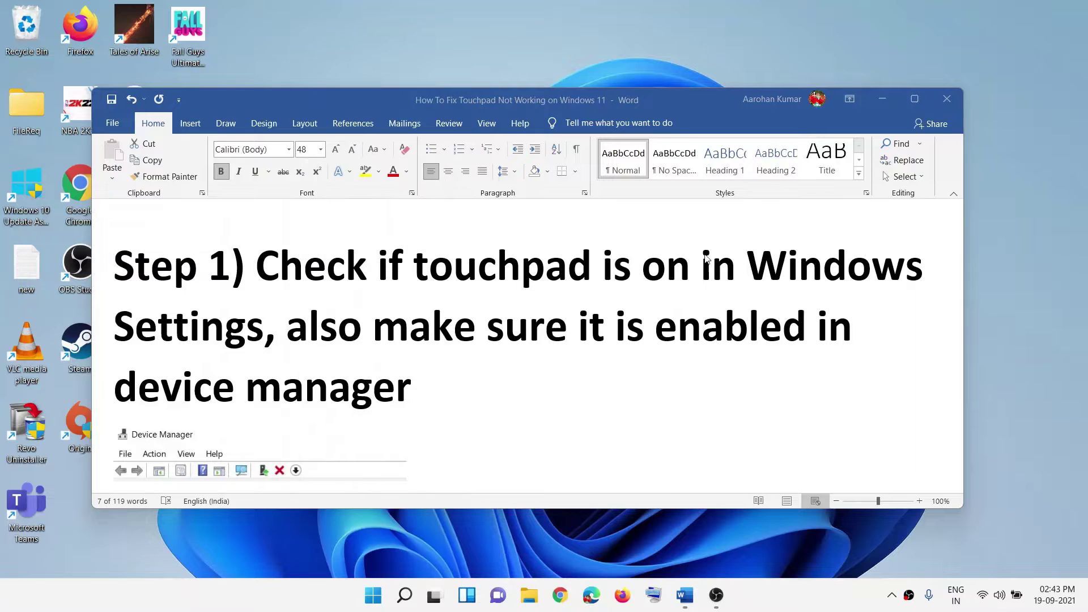
left_click_drag(380, 51, 596, 58)
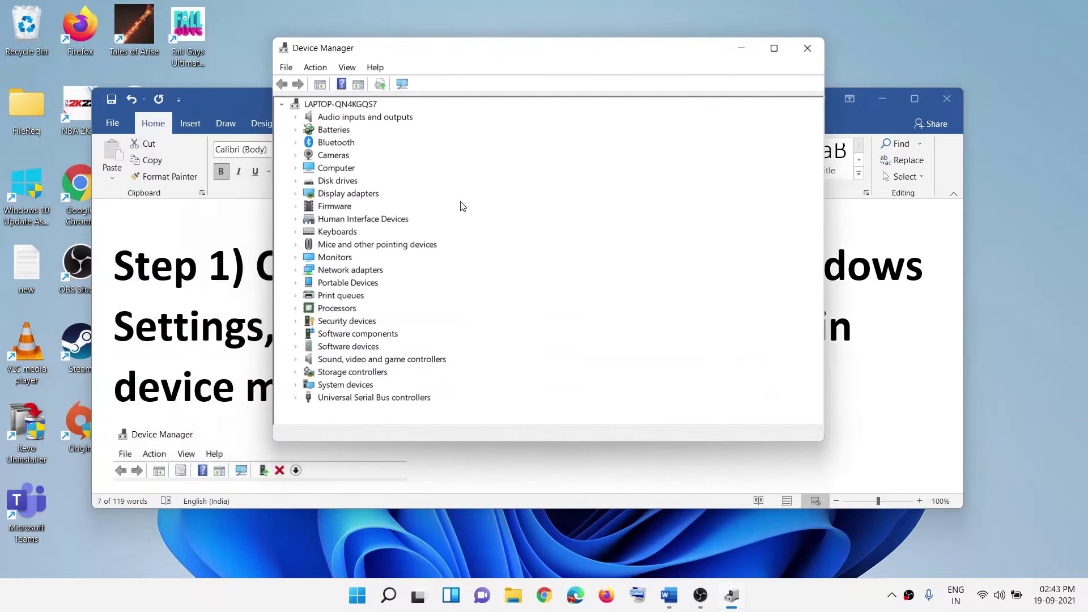
left_click(343, 221)
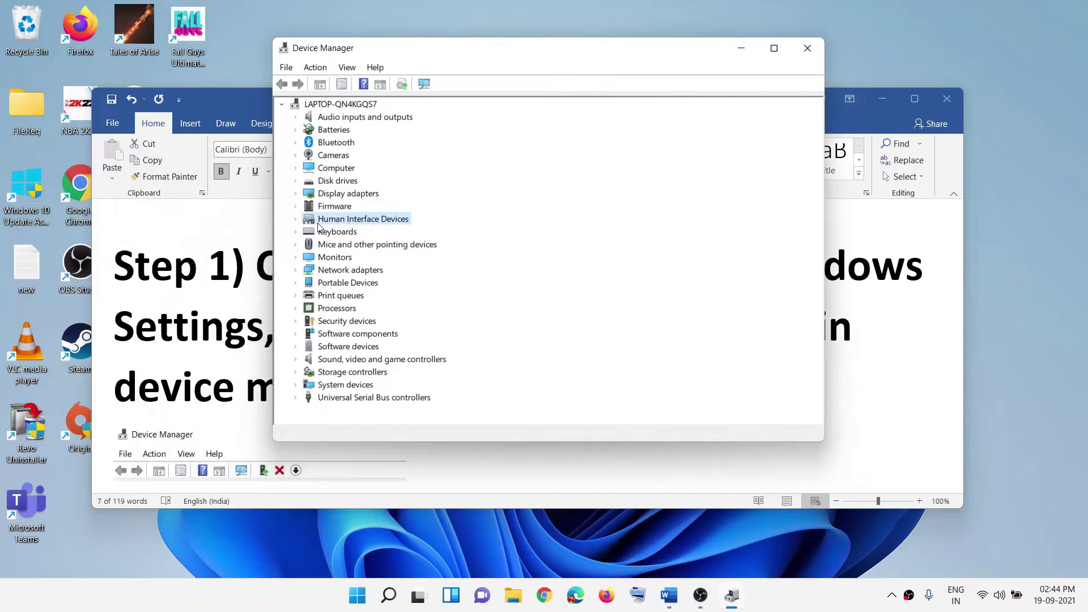
left_click(295, 219)
scroll(426, 231, "down", 1)
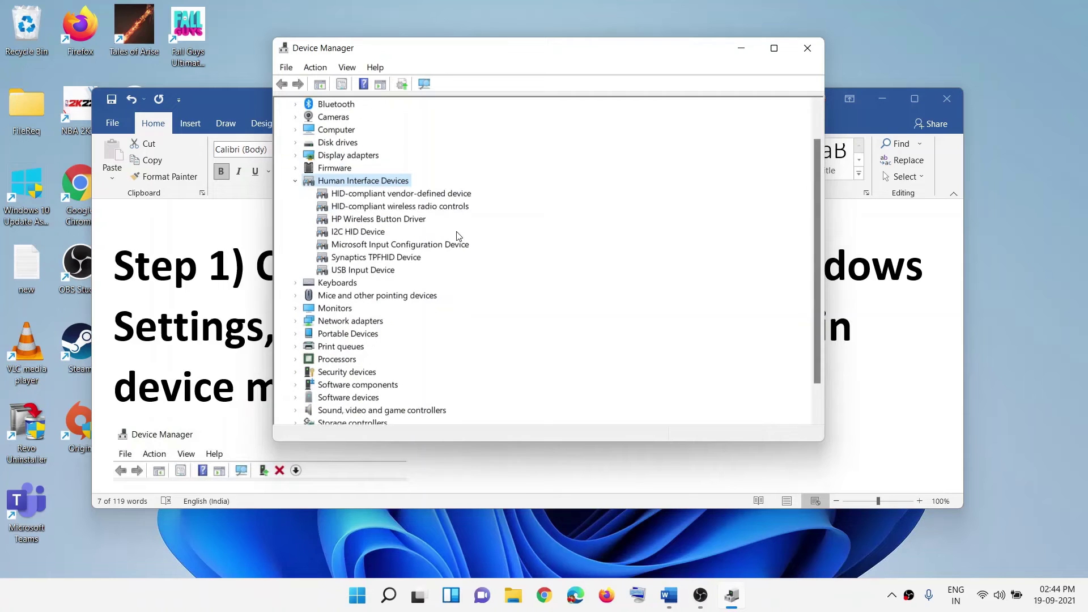
left_click(365, 259)
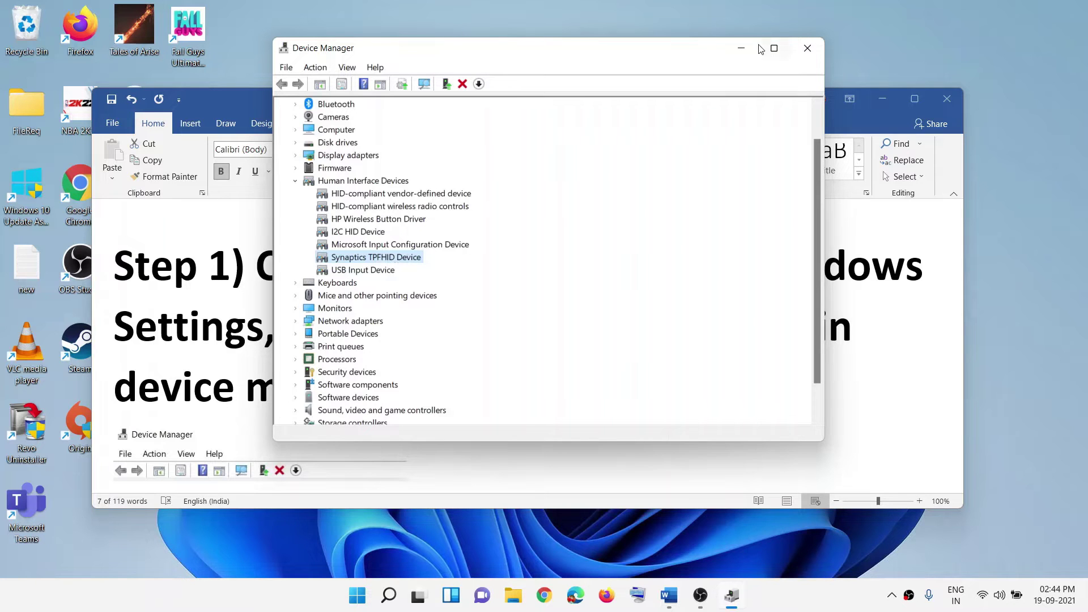
- Minimize Device Manager and examine the Word notes' example device list for the touchpad entry under Human Interface Devices
left_click(741, 49)
scroll(357, 357, "down", 2)
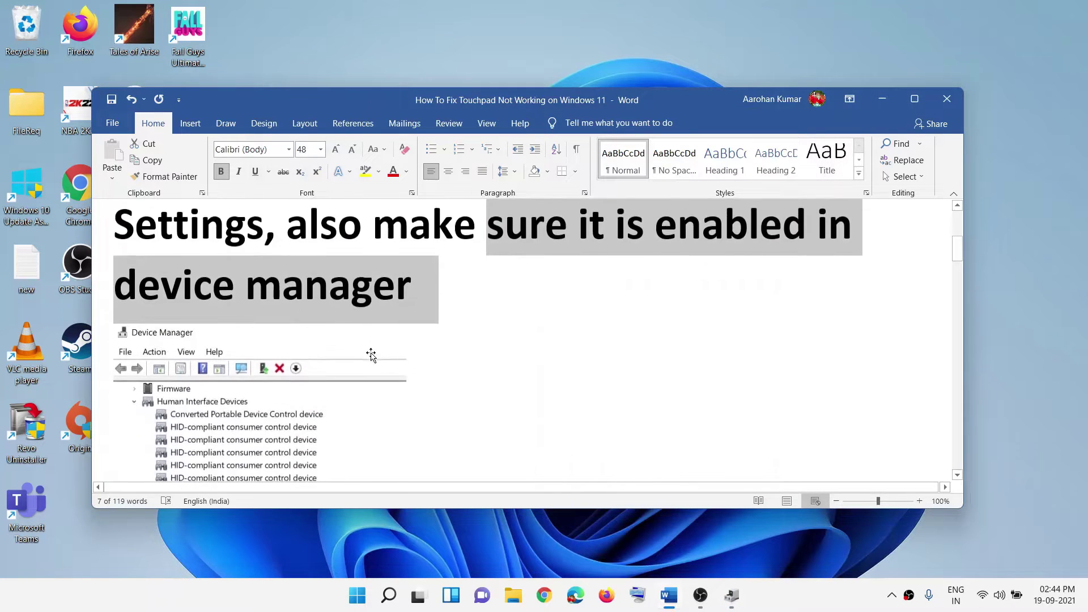
scroll(371, 356, "down", 6)
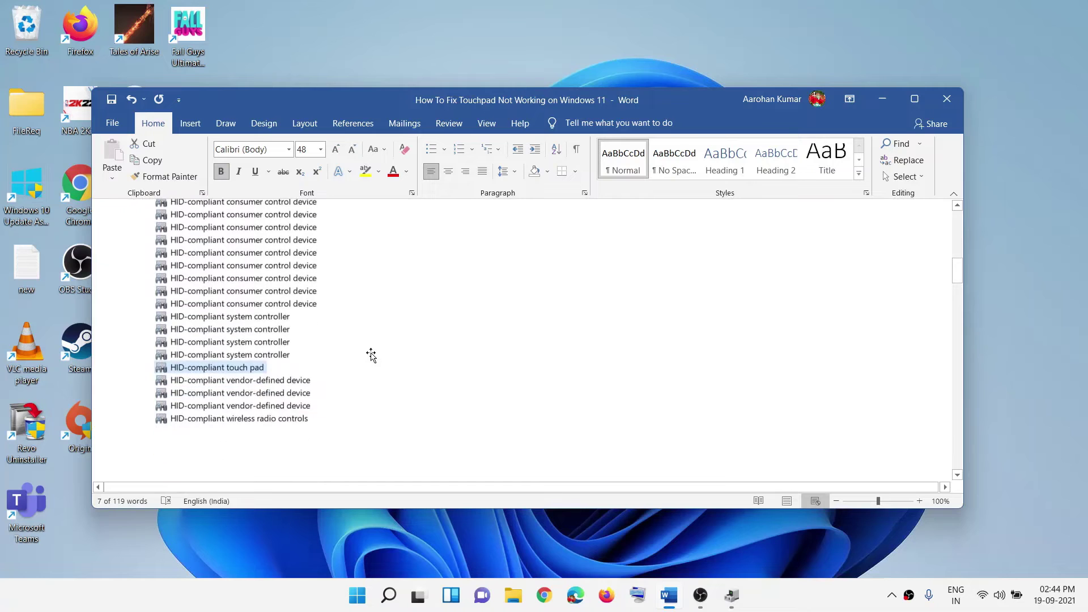
scroll(371, 355, "up", 3)
scroll(352, 362, "down", 3)
scroll(241, 340, "up", 3)
scroll(263, 347, "down", 1)
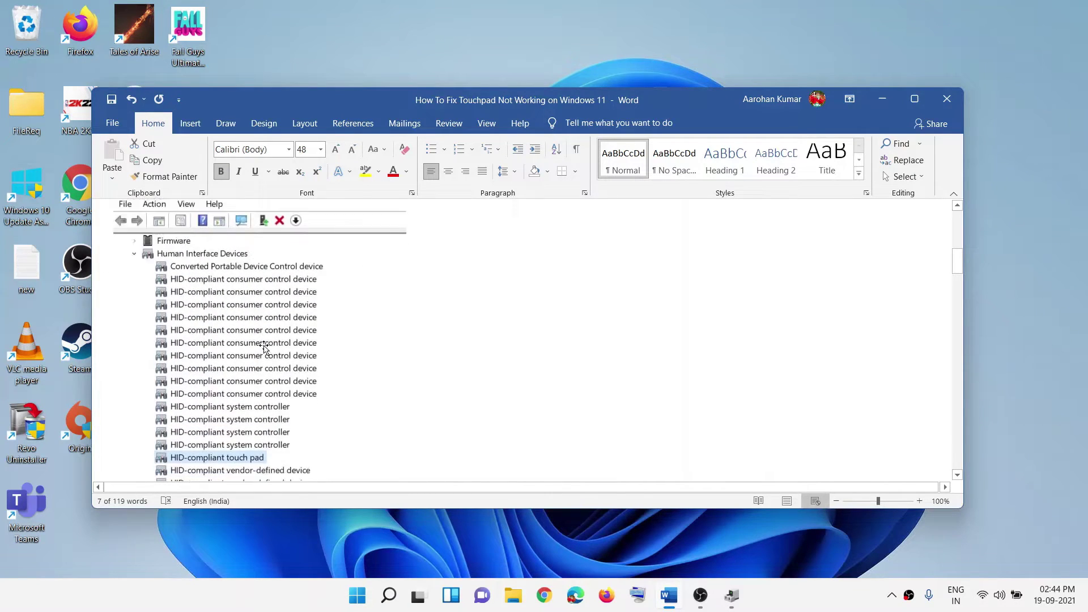
scroll(263, 346, "down", 3)
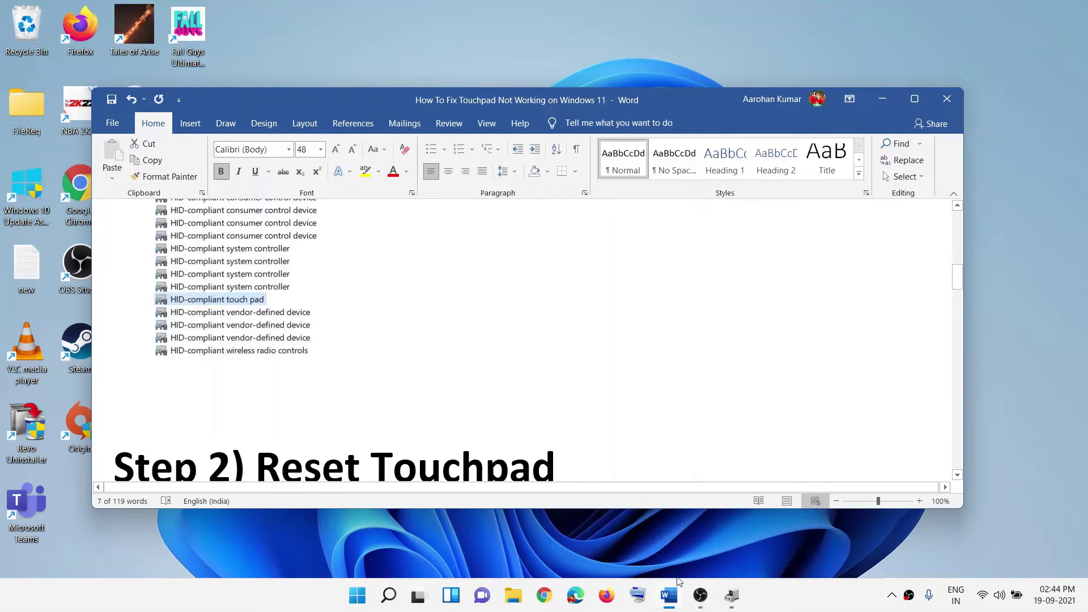
- Return to Device Manager, disable the Synaptics TPFHID Device, and enable it again
left_click(732, 595)
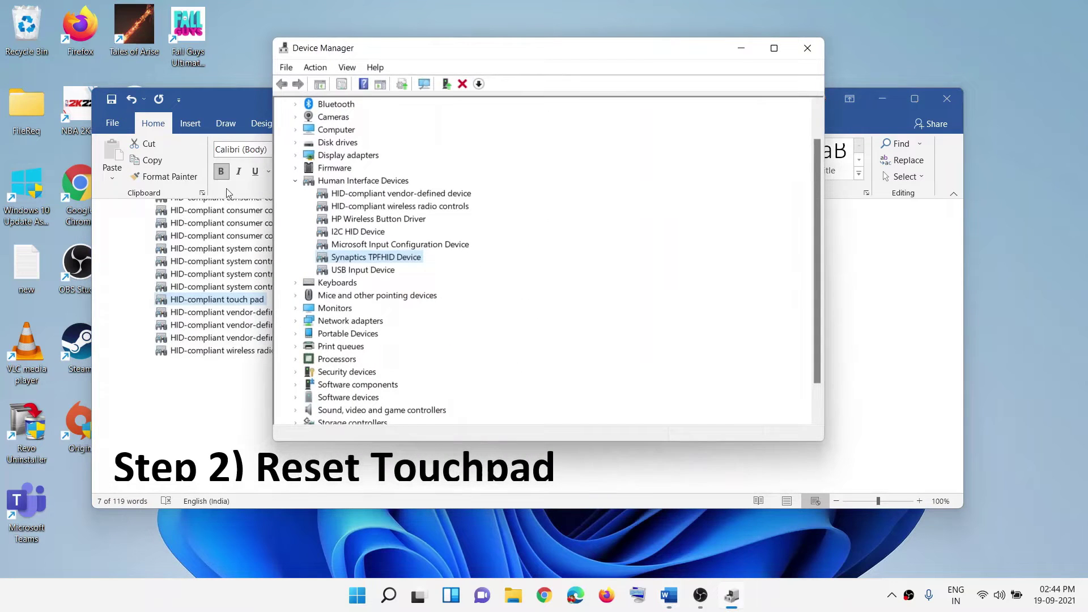
right_click(375, 259)
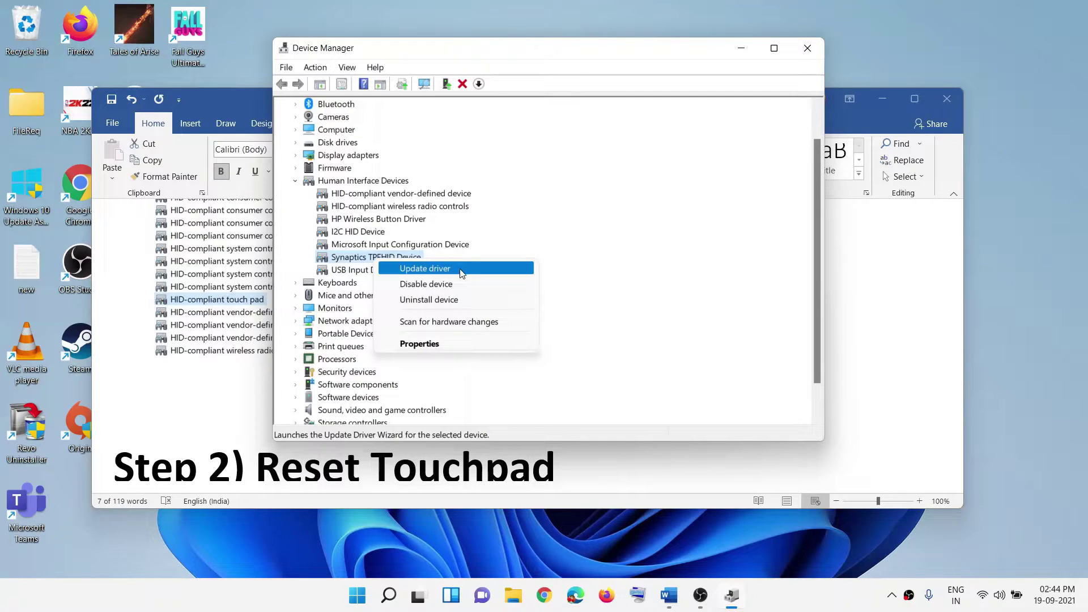
right_click(364, 260)
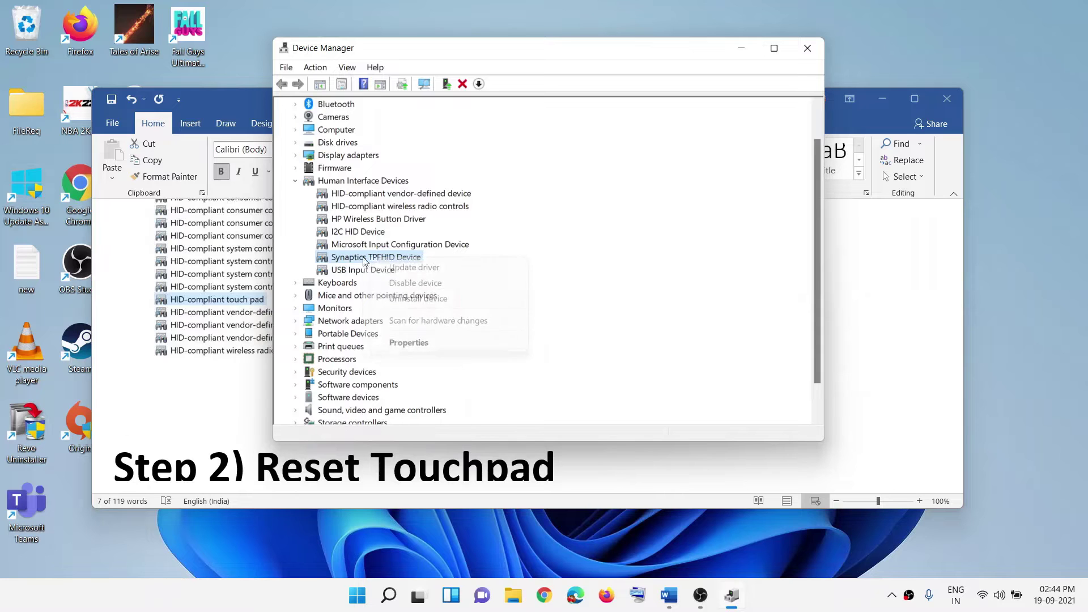
left_click(429, 289)
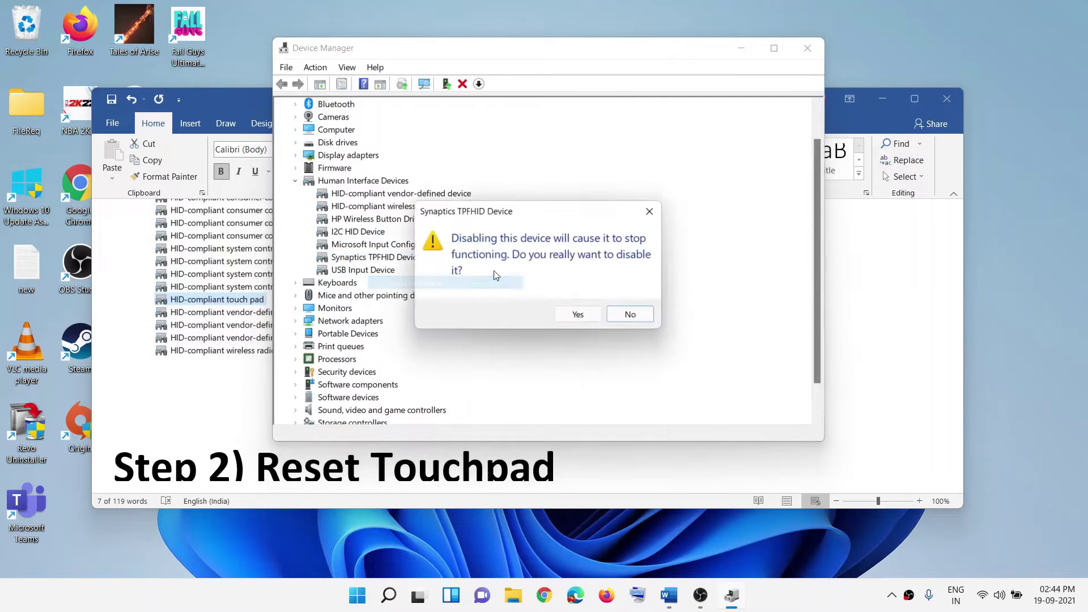
left_click(573, 316)
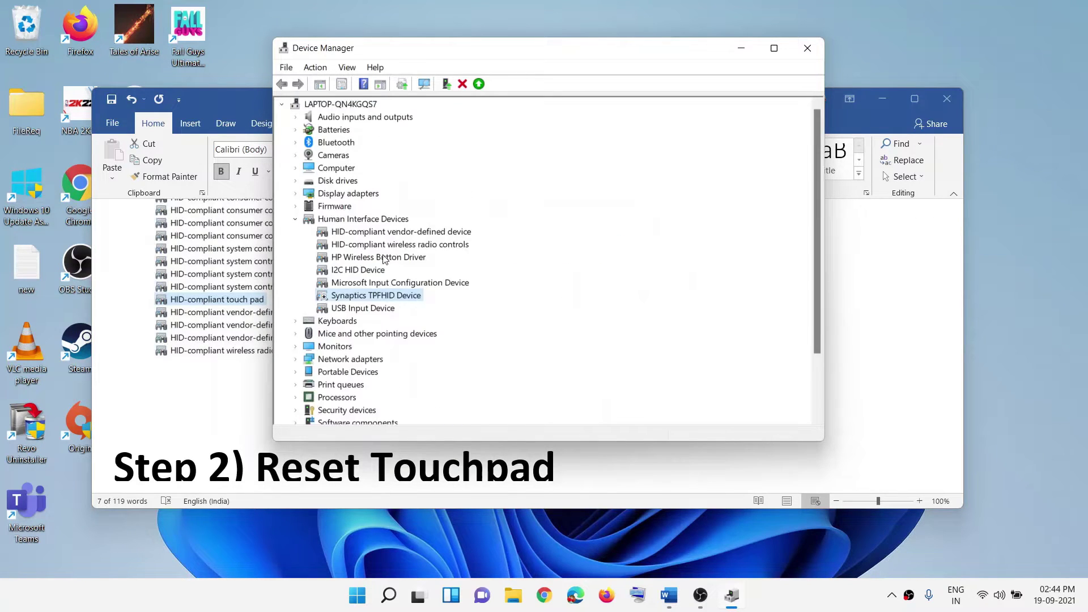
right_click(374, 300)
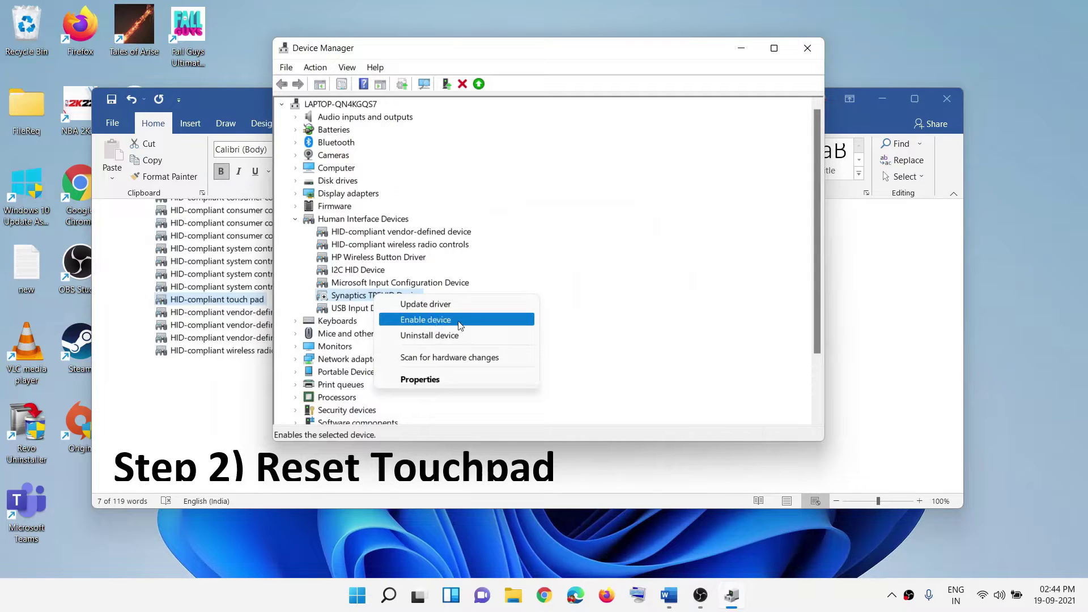
left_click(426, 322)
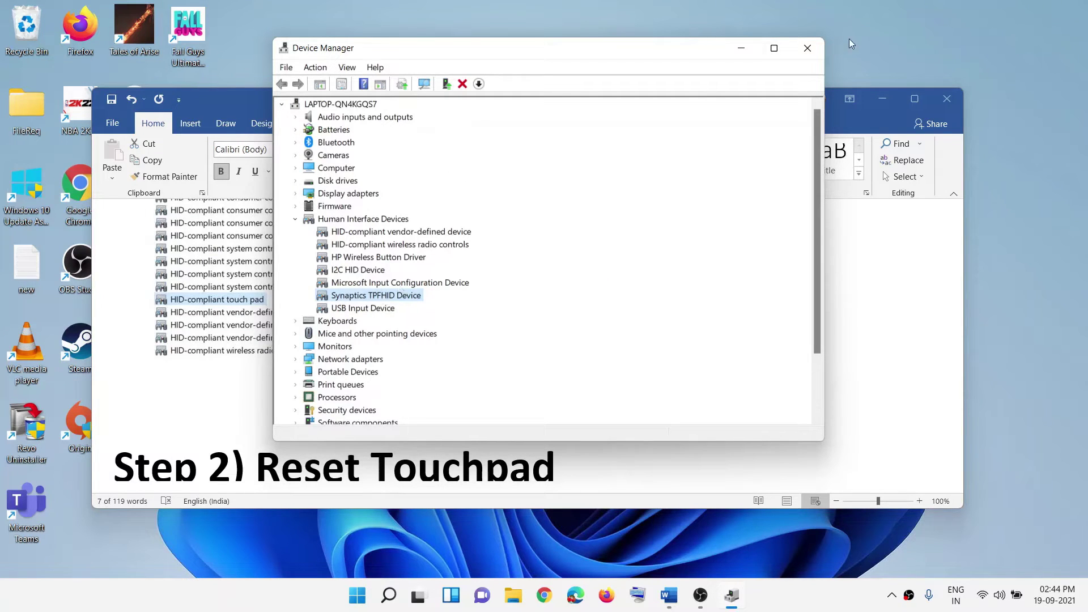
- Repeat the disable and enable cycle once more on the Synaptics TPFHID Device
right_click(378, 297)
left_click(362, 297)
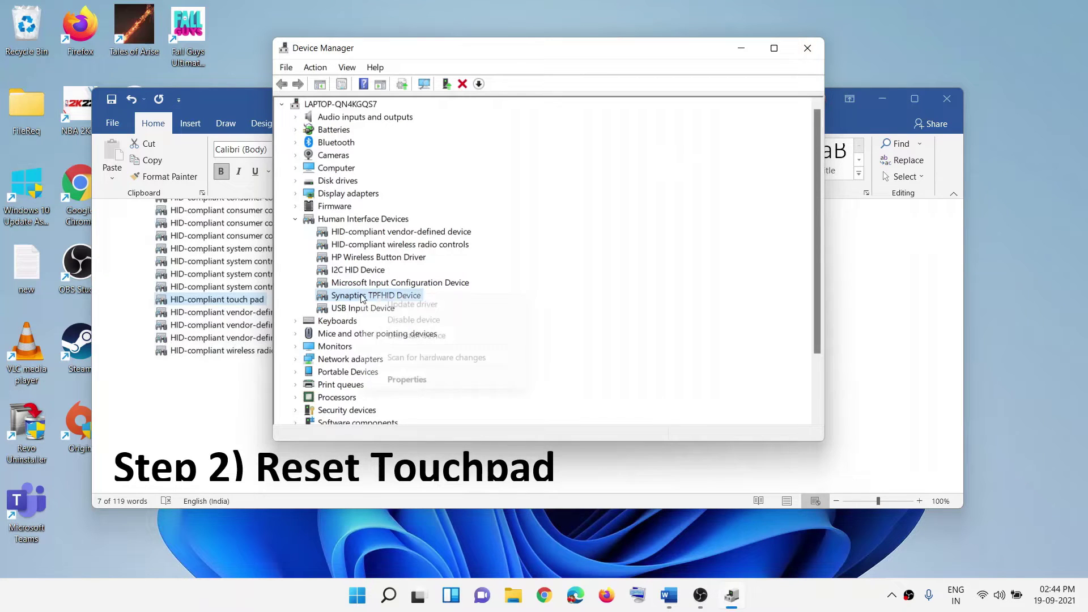
left_click(414, 319)
left_click(575, 312)
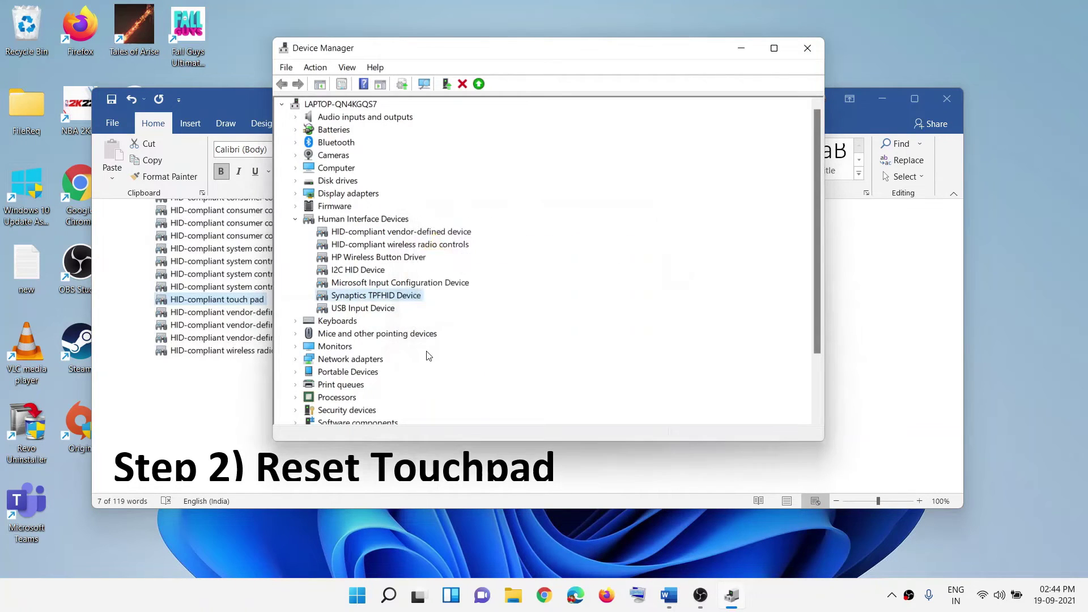
right_click(377, 299)
left_click(473, 320)
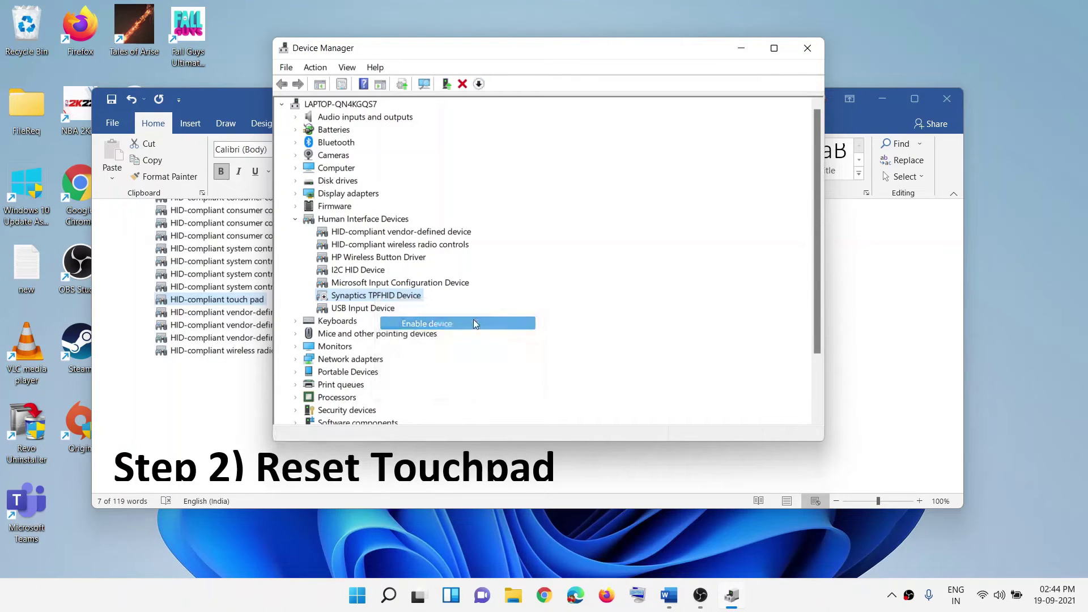
left_click(786, 601)
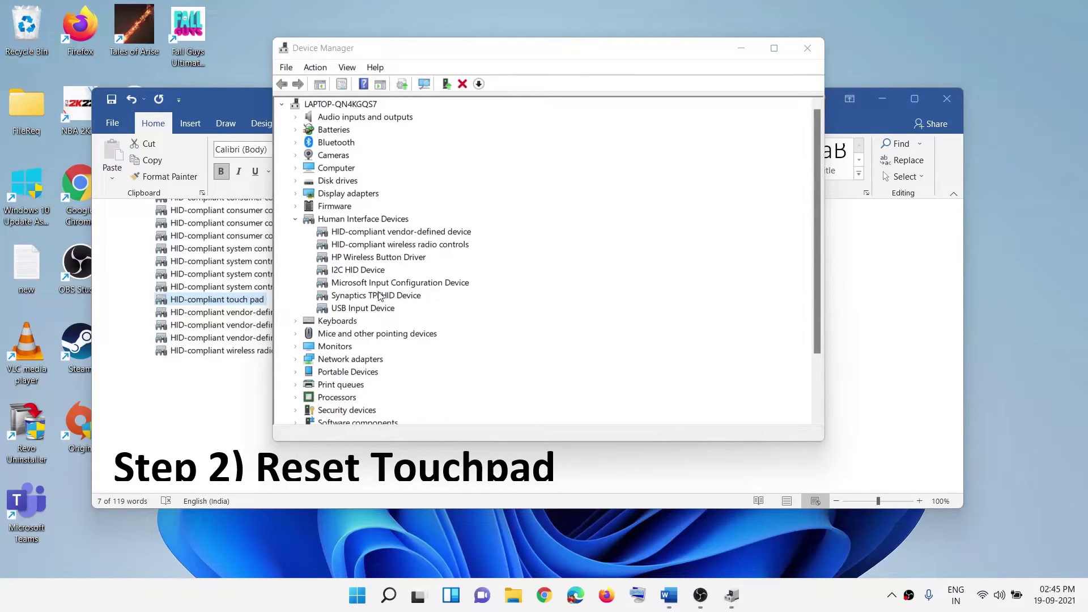
- Close Device Manager and highlight the "Reset Touchpad" text of Step 2 in the Word notes
left_click(807, 48)
scroll(451, 369, "down", 3)
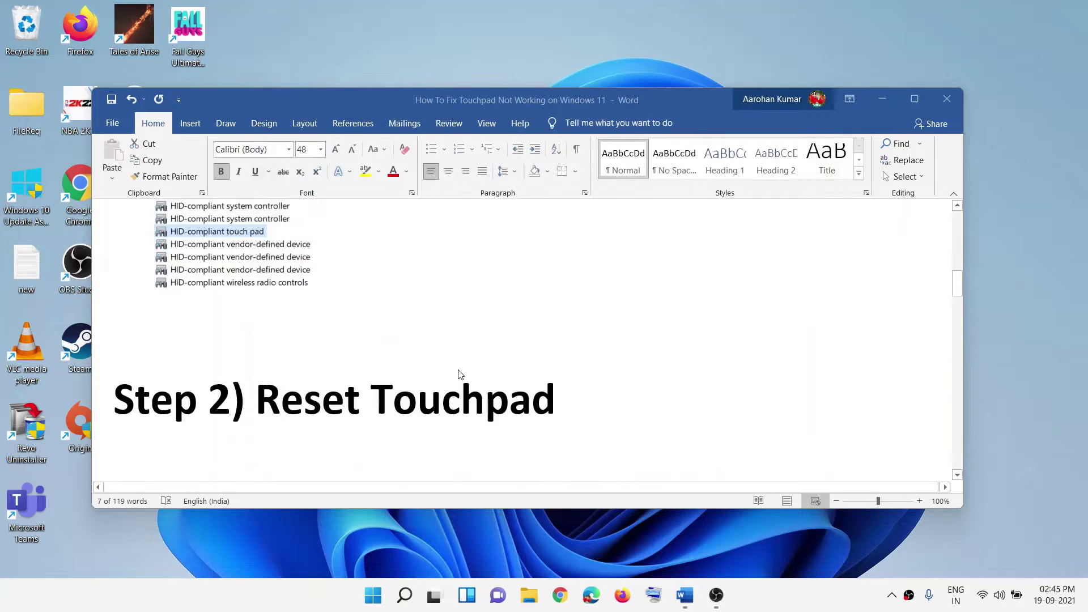
scroll(460, 373, "down", 1)
left_click_drag(256, 368, 583, 368)
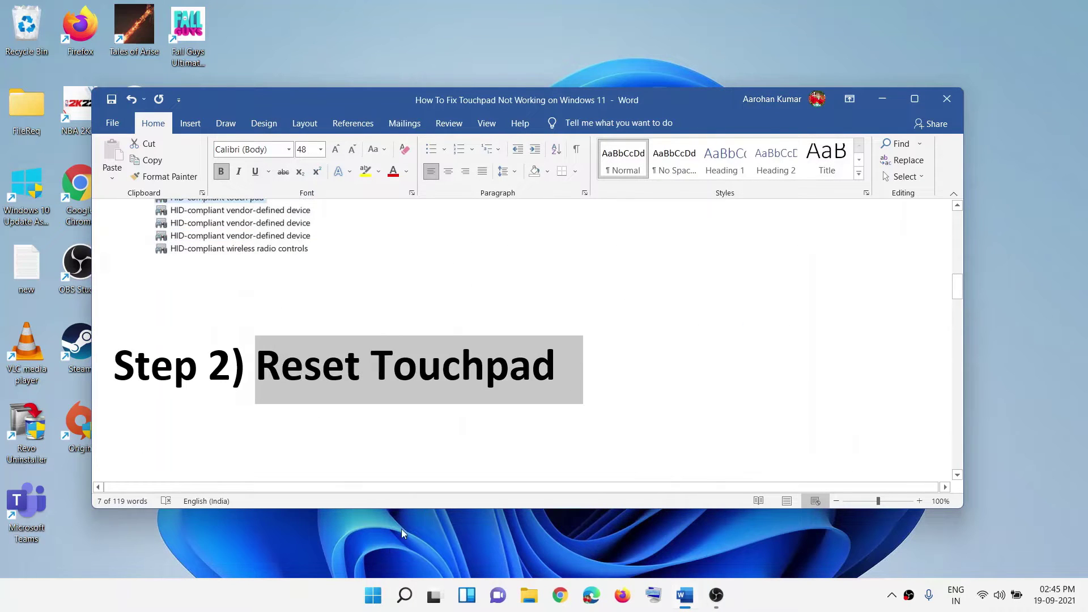
- Open the Touchpad page under Bluetooth & devices in Windows Settings and reset the touchpad settings and gestures to defaults
left_click(373, 595)
left_click(508, 237)
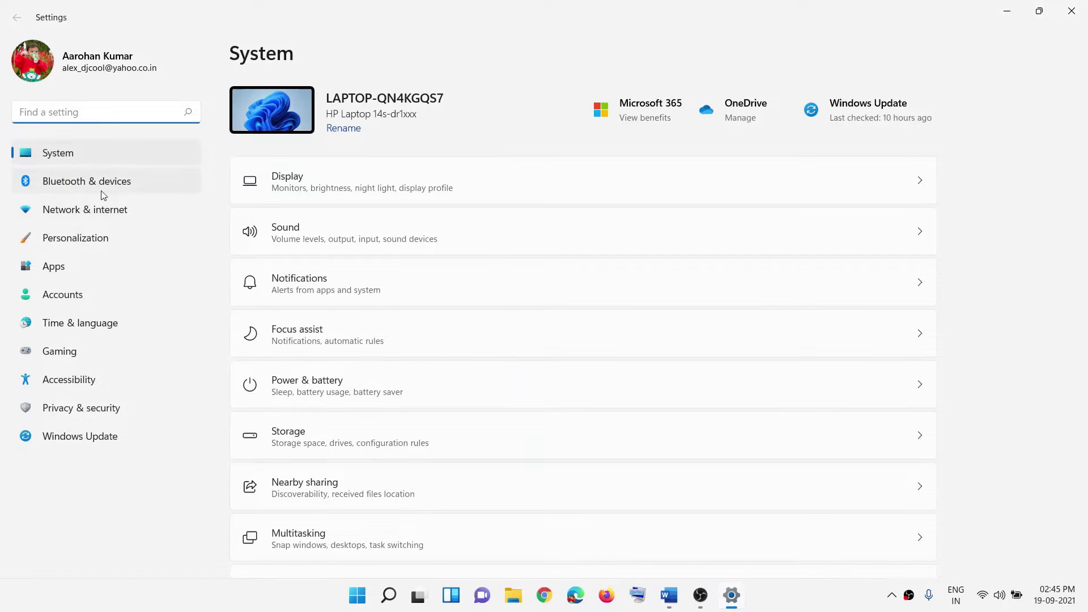
left_click(105, 182)
scroll(464, 357, "down", 3)
scroll(365, 442, "down", 2)
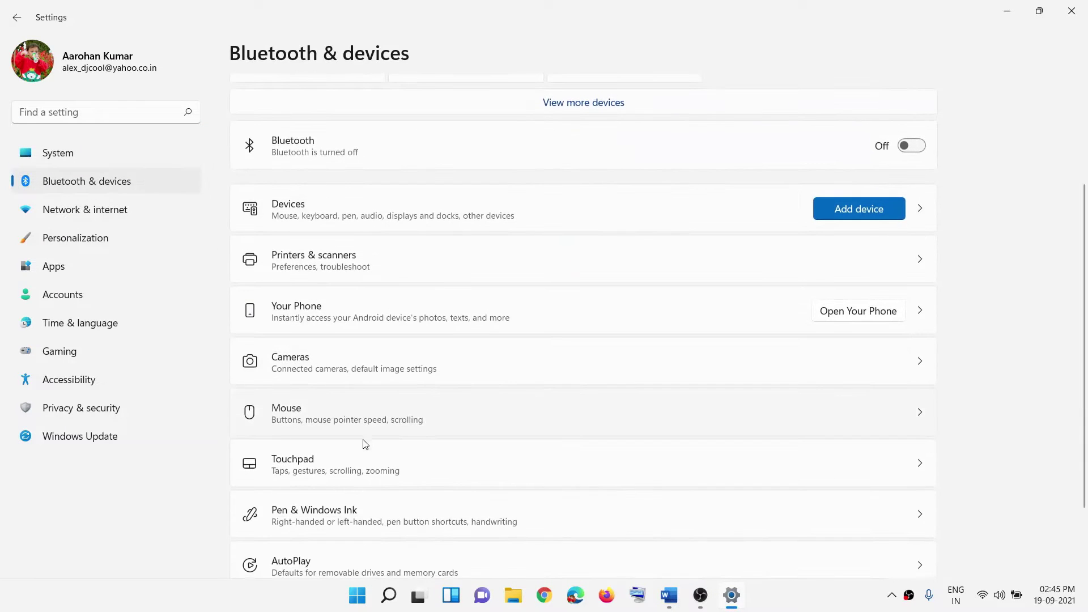
left_click(352, 394)
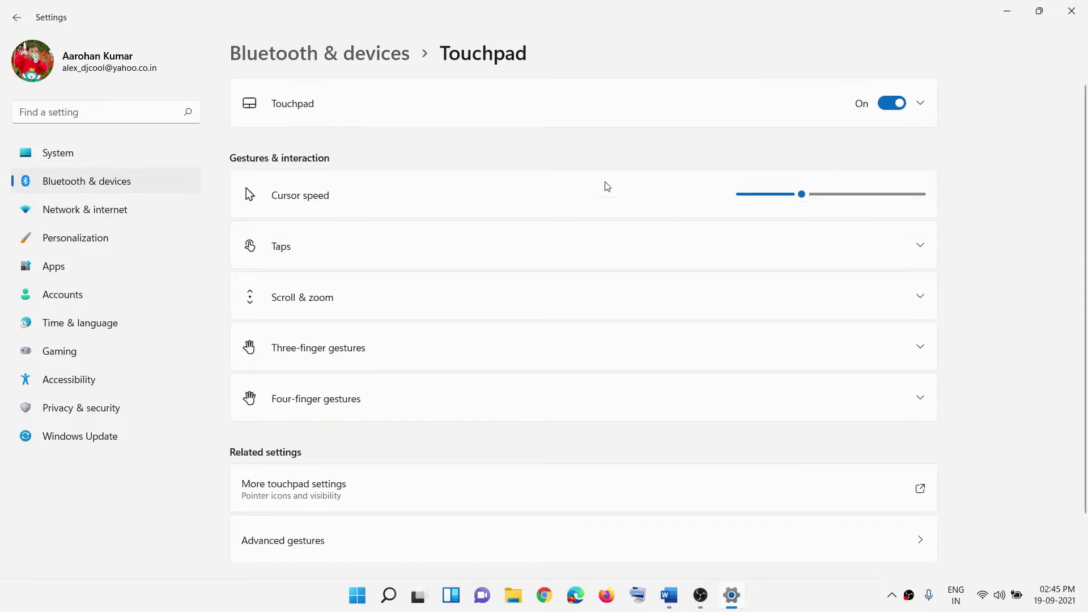
left_click(922, 106)
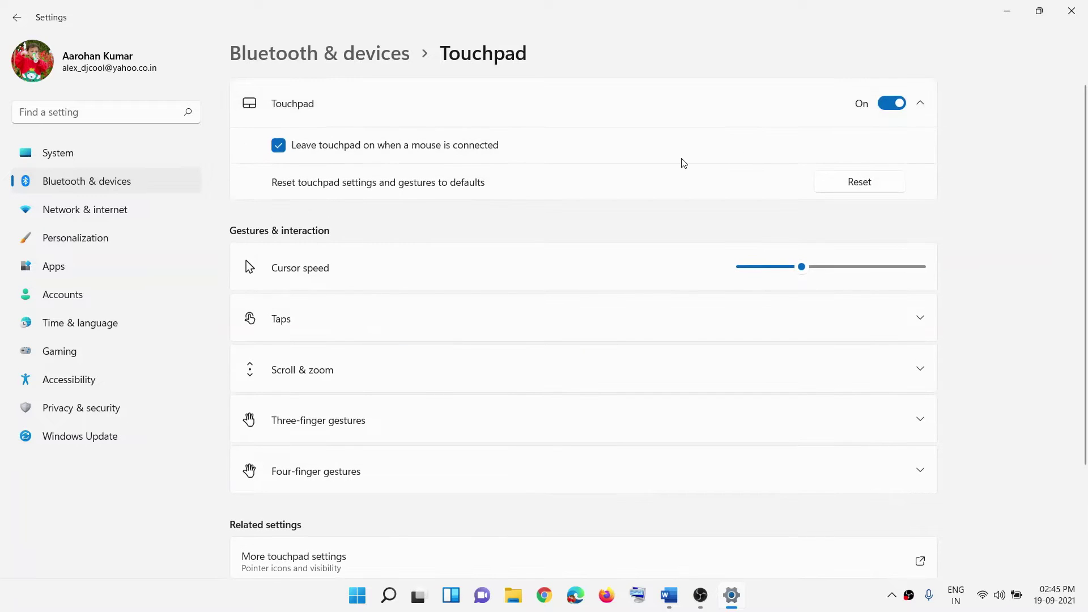
left_click(884, 186)
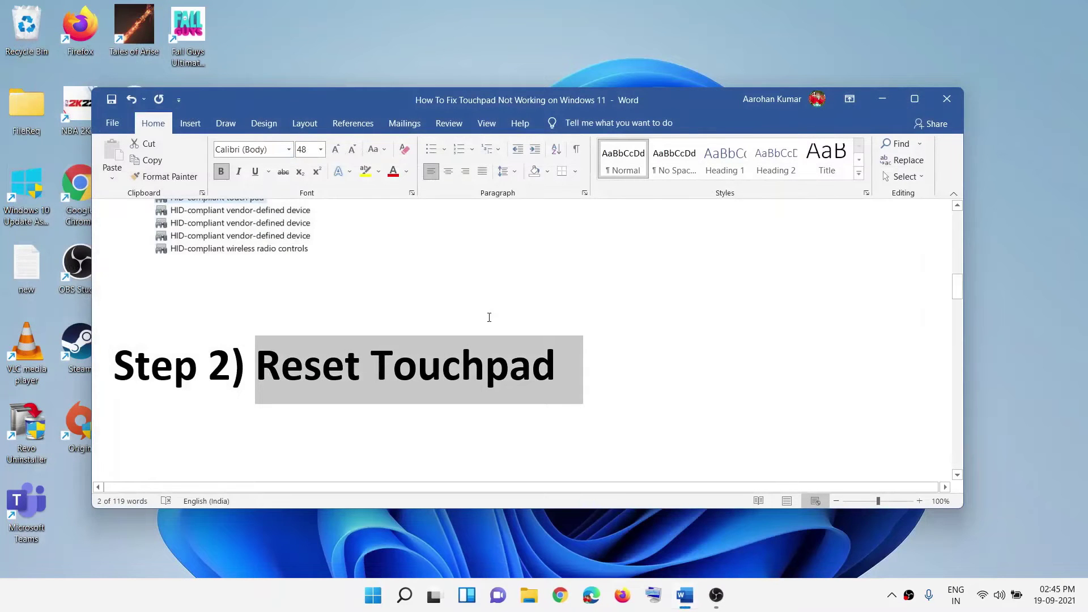
- Highlight "touchpad is enabled in the BIOS" in Step 3 of the Word notes and open Start
scroll(489, 317, "down", 5)
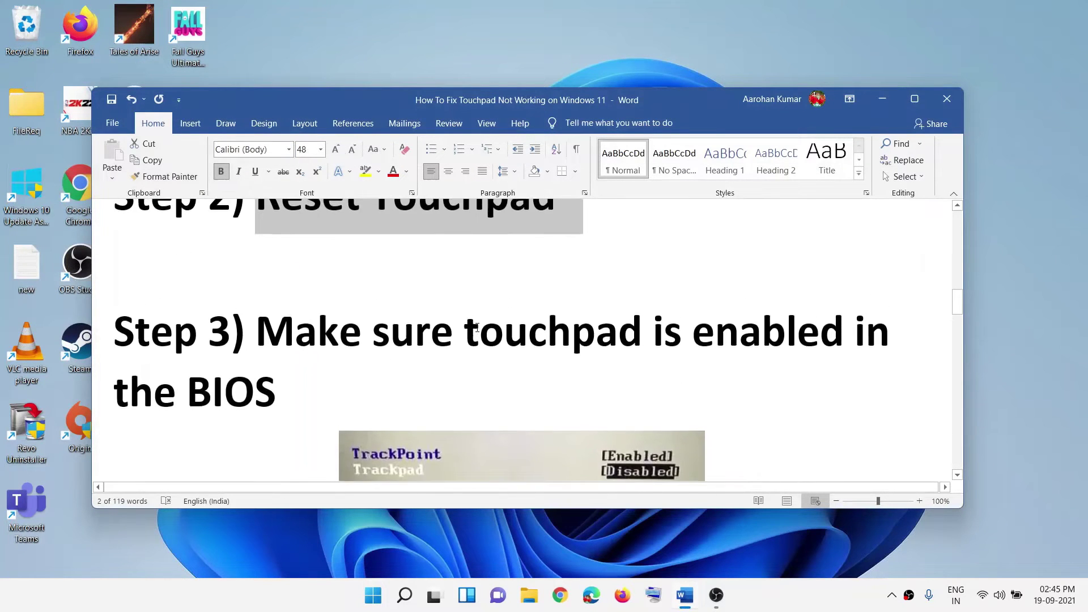
left_click_drag(460, 337, 363, 378)
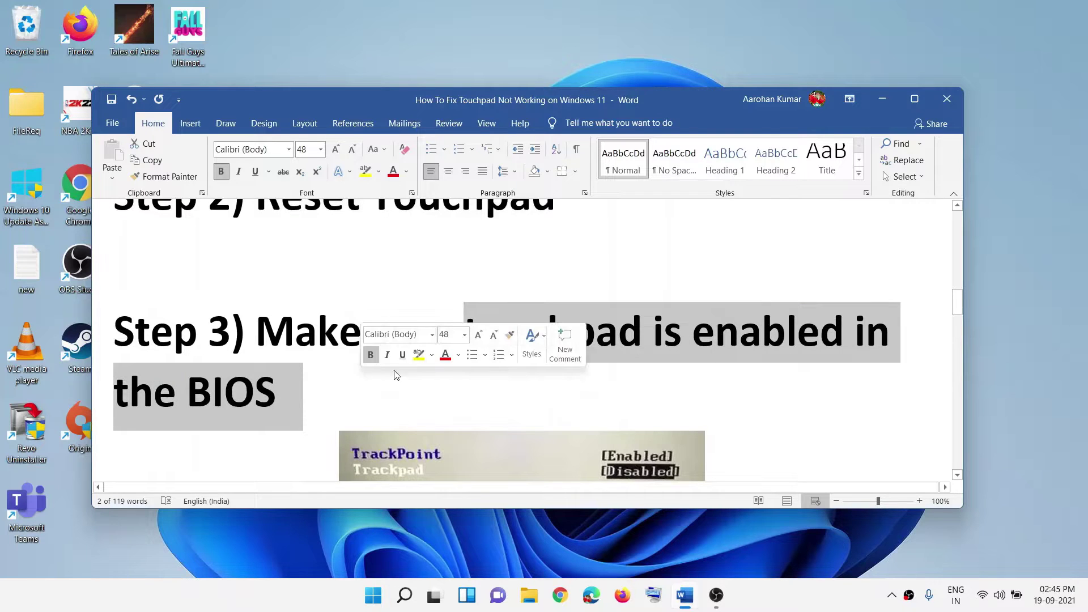
left_click(374, 595)
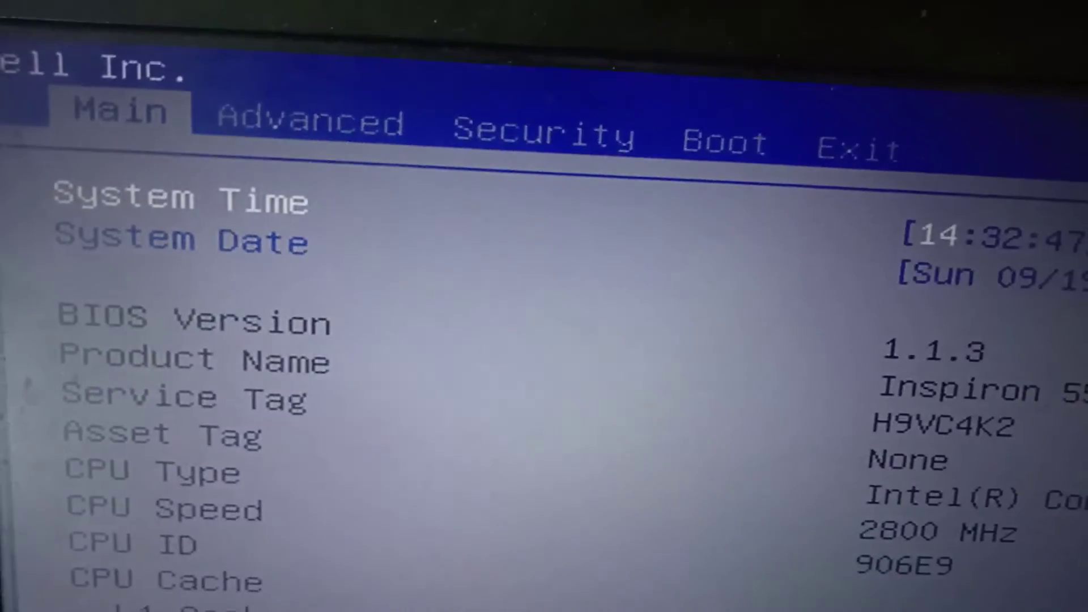
- Open the BIOS Advanced settings and look through the device options for a touchpad entry
key("Right")
key("Left")
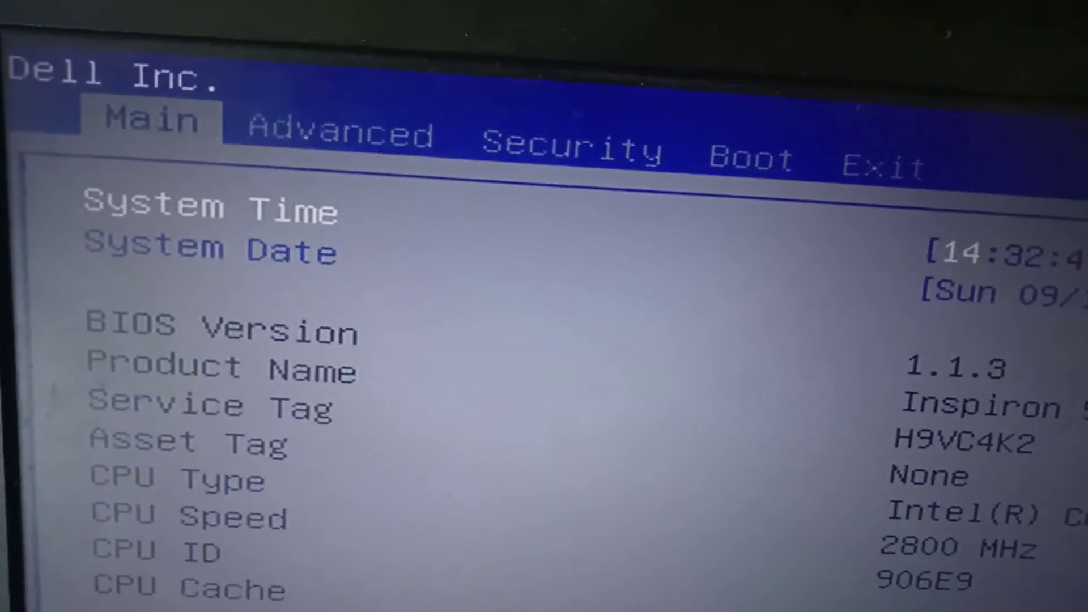
key("Right")
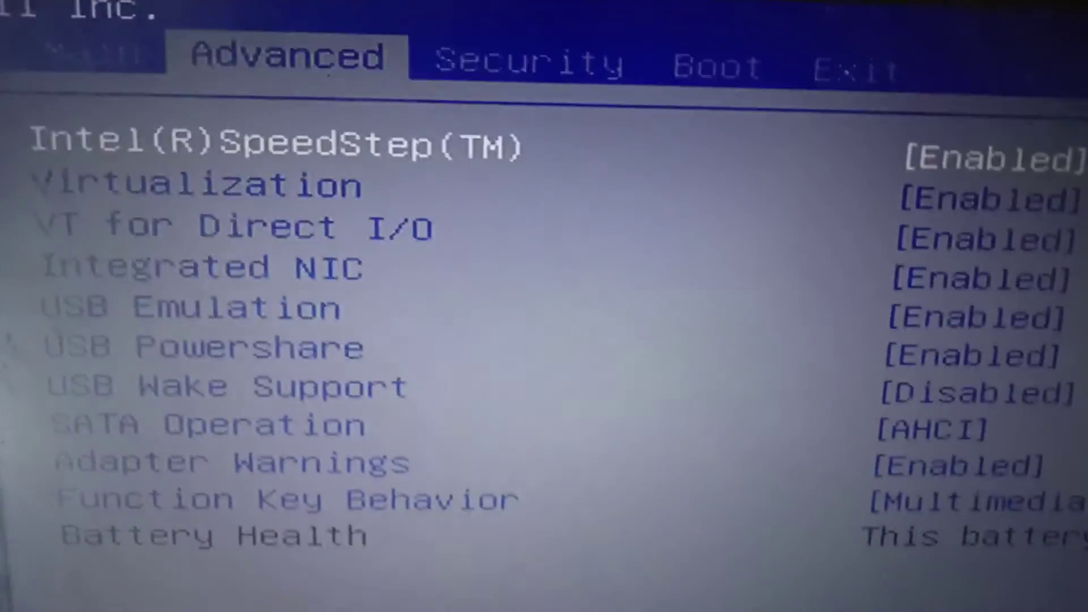
key("Down")
key("Down")
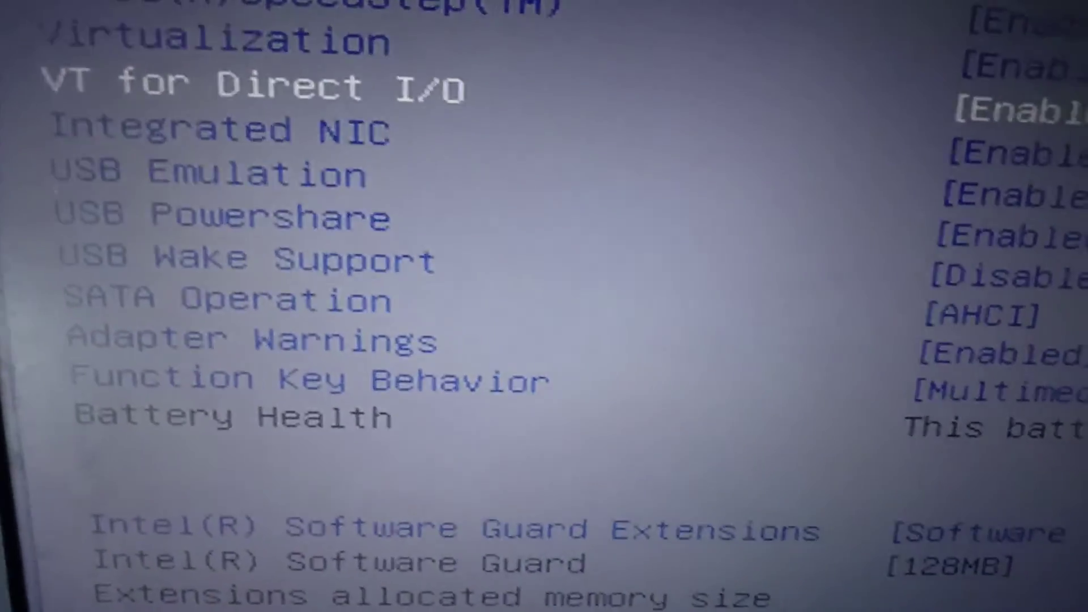
key("Down")
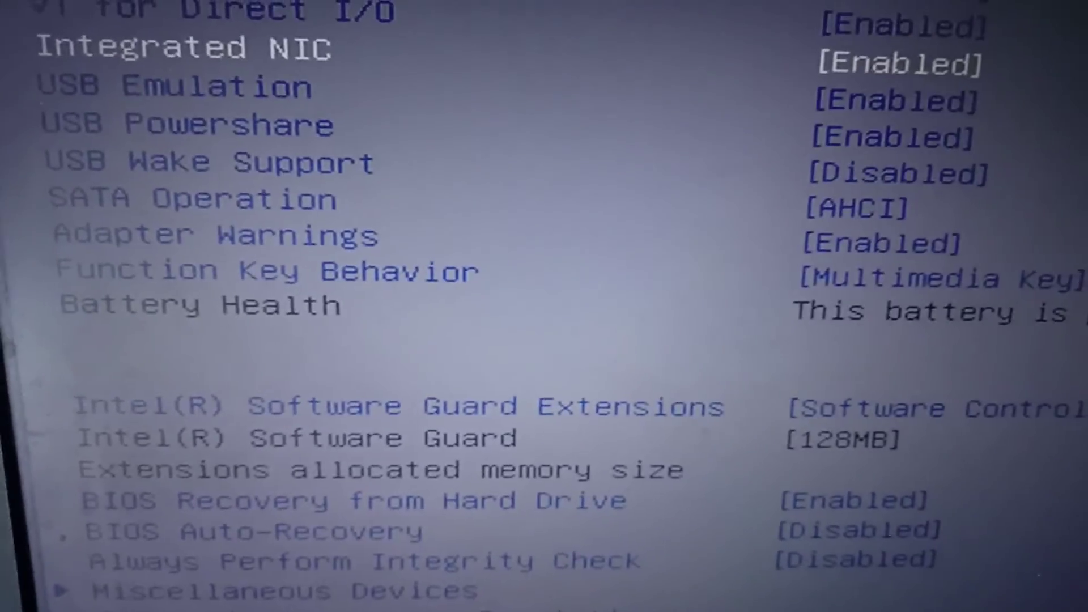
key("Down")
key("Down")
key("Down")
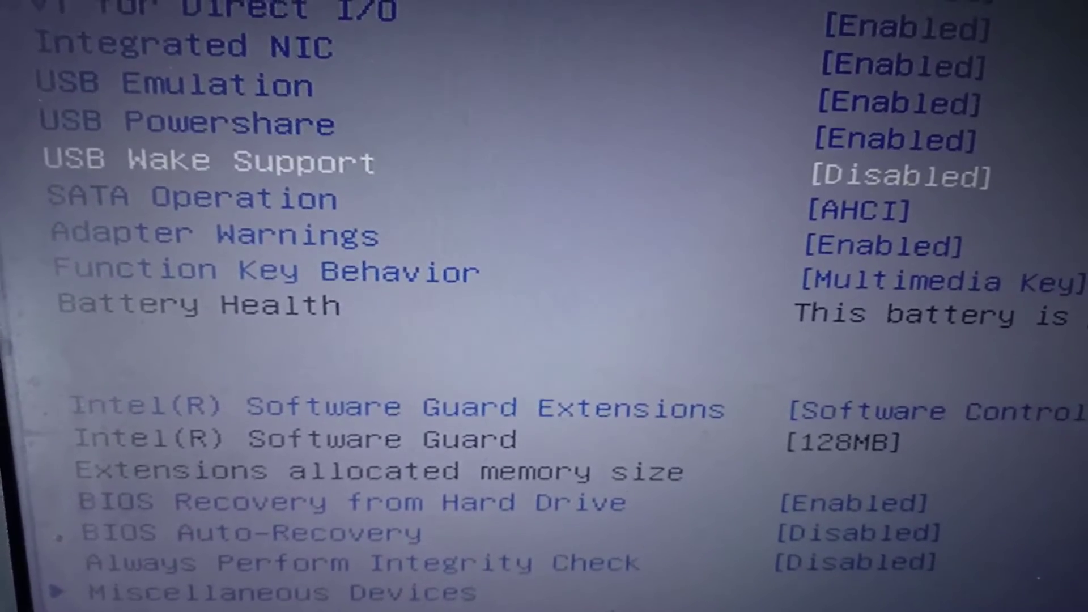
key("Down")
key("Up")
key("Up")
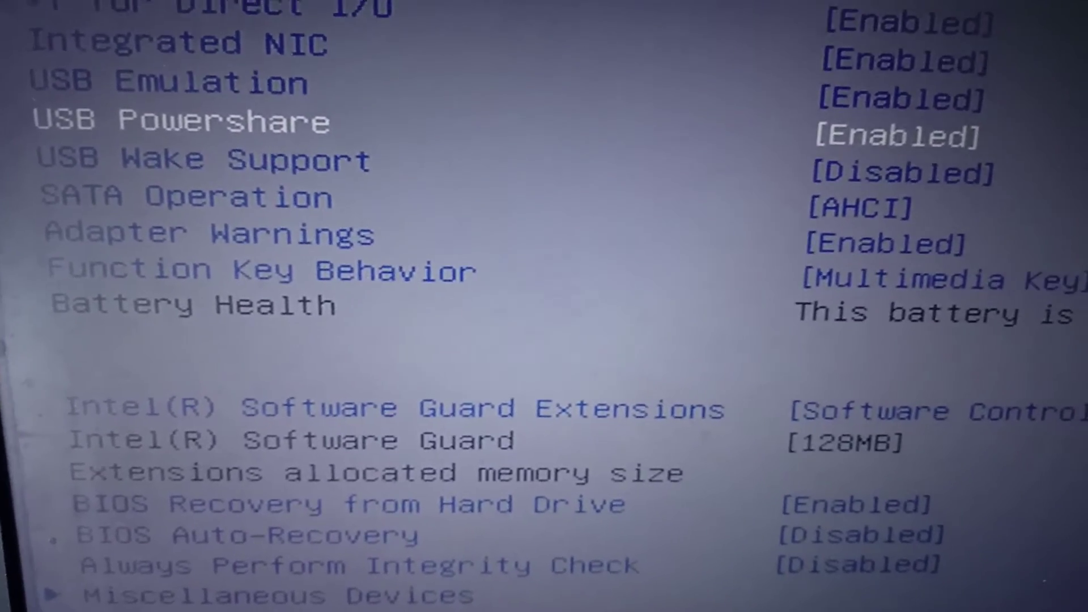
key("Up")
key("Up")
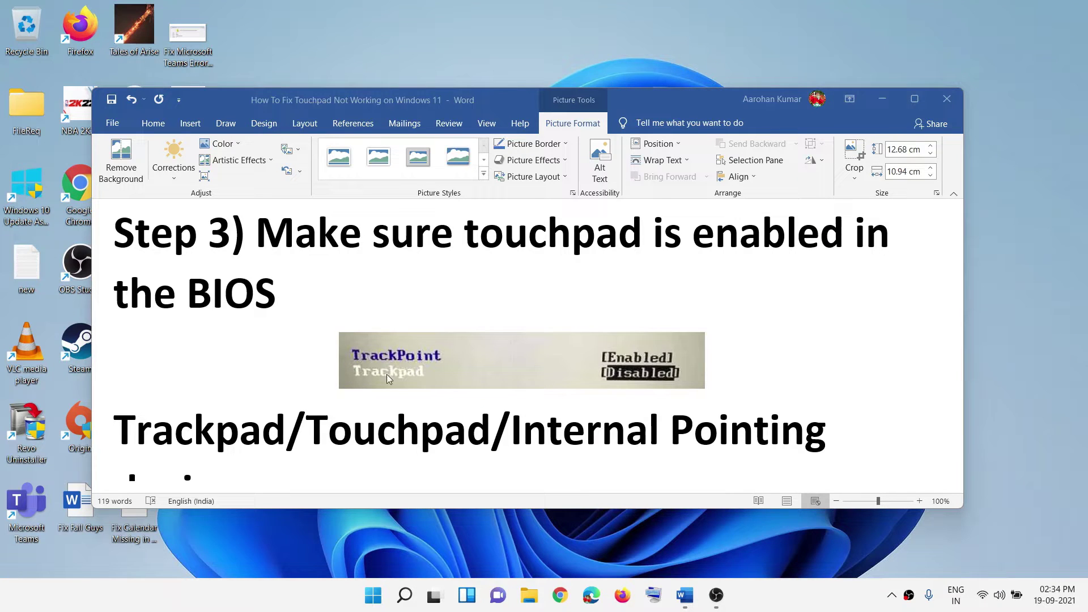
- Highlight "Trackpad/Touchpad/Internal Pointing device" below the BIOS picture in Step 3 of the Word notes
left_click(229, 442)
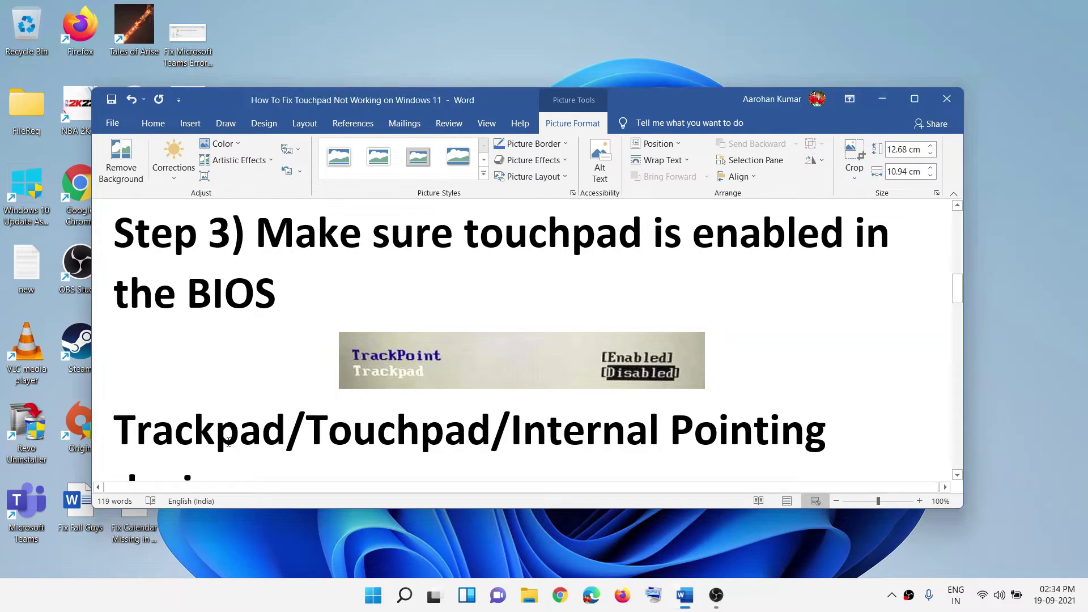
left_click_drag(526, 434, 816, 435)
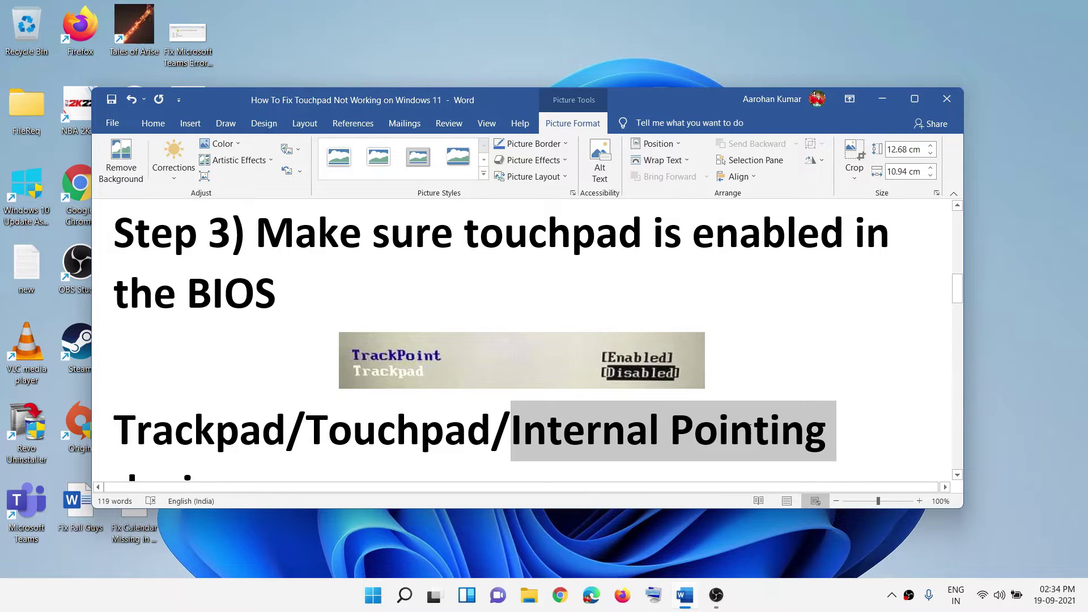
scroll(476, 414, "down", 1)
left_click_drag(300, 441, 147, 391)
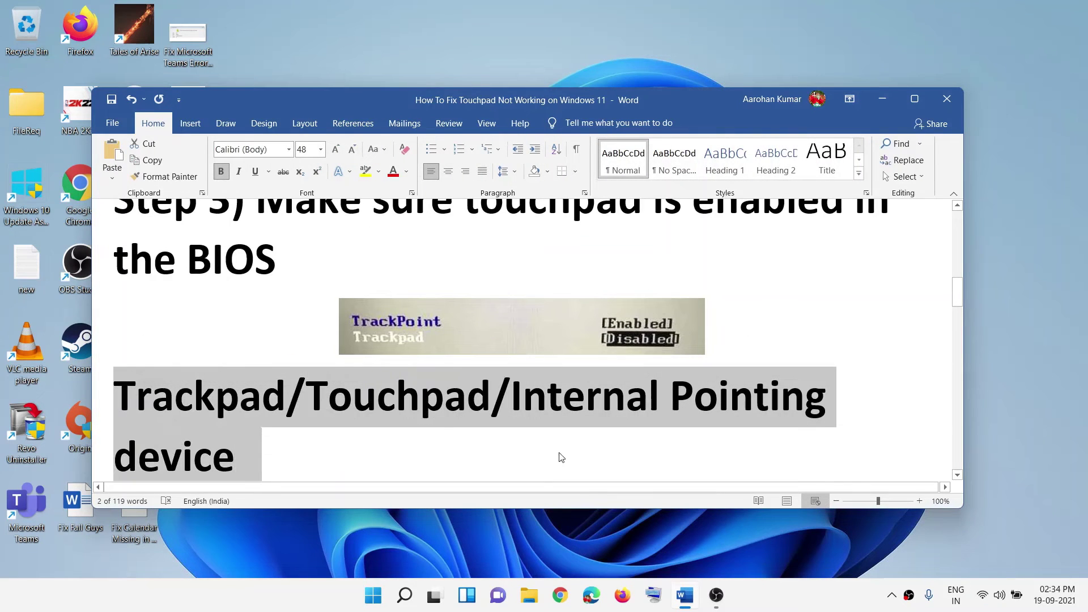
scroll(502, 450, "up", 1)
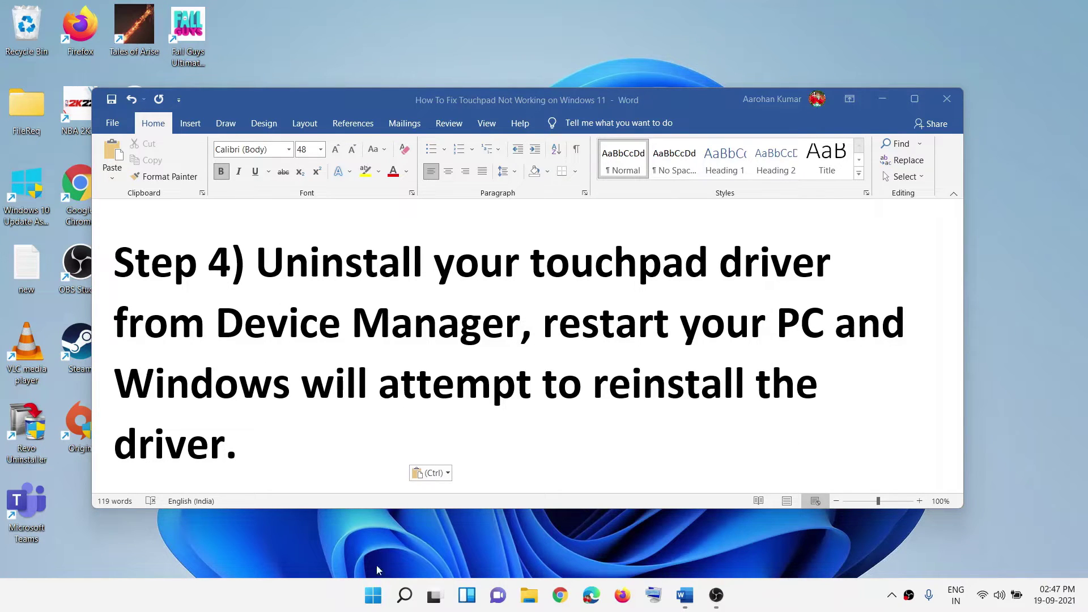
- Open Device Manager, expand Human Interface Devices, and select the Synaptics TPFHID Device
right_click(378, 596)
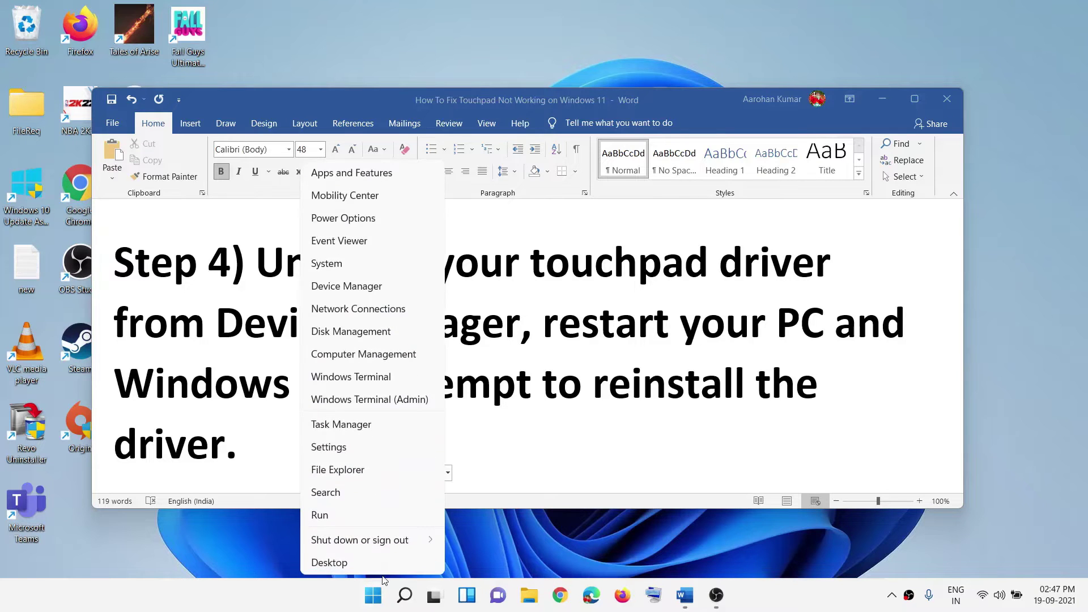
left_click(342, 286)
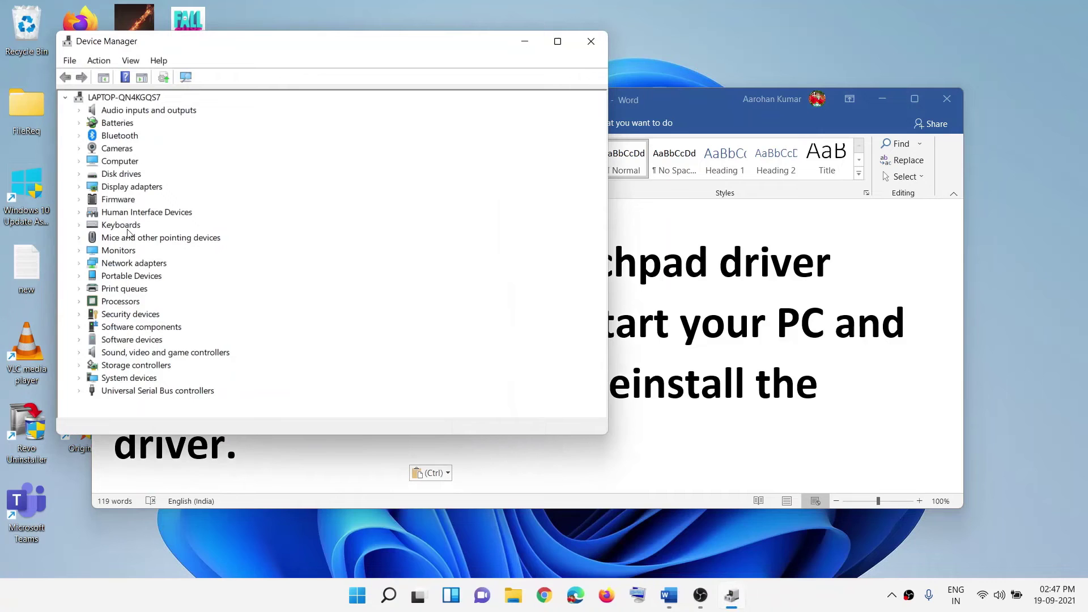
left_click(128, 213)
left_click(79, 225)
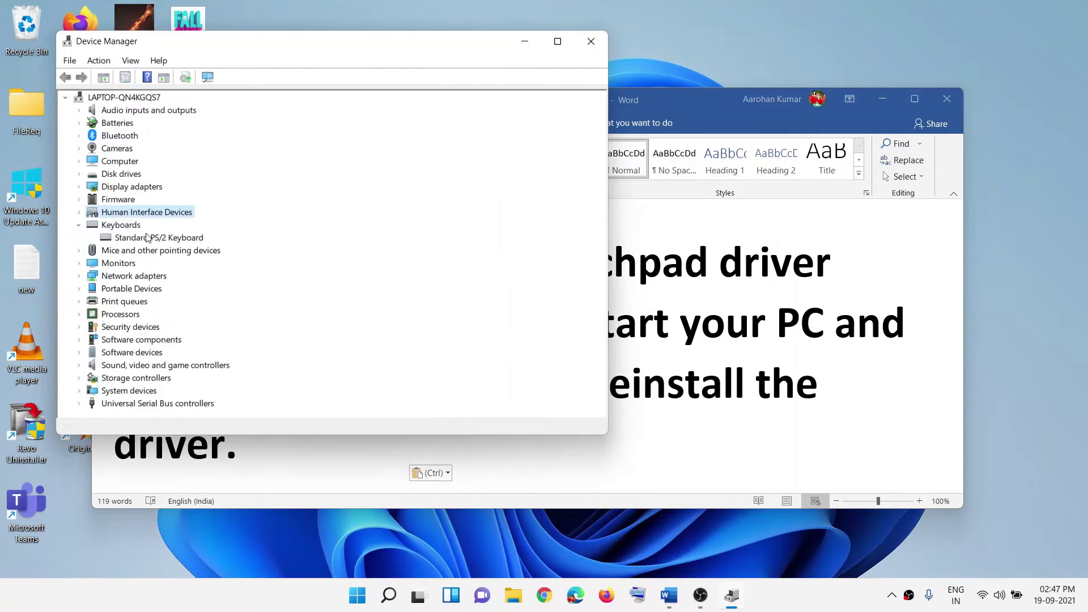
left_click(79, 213)
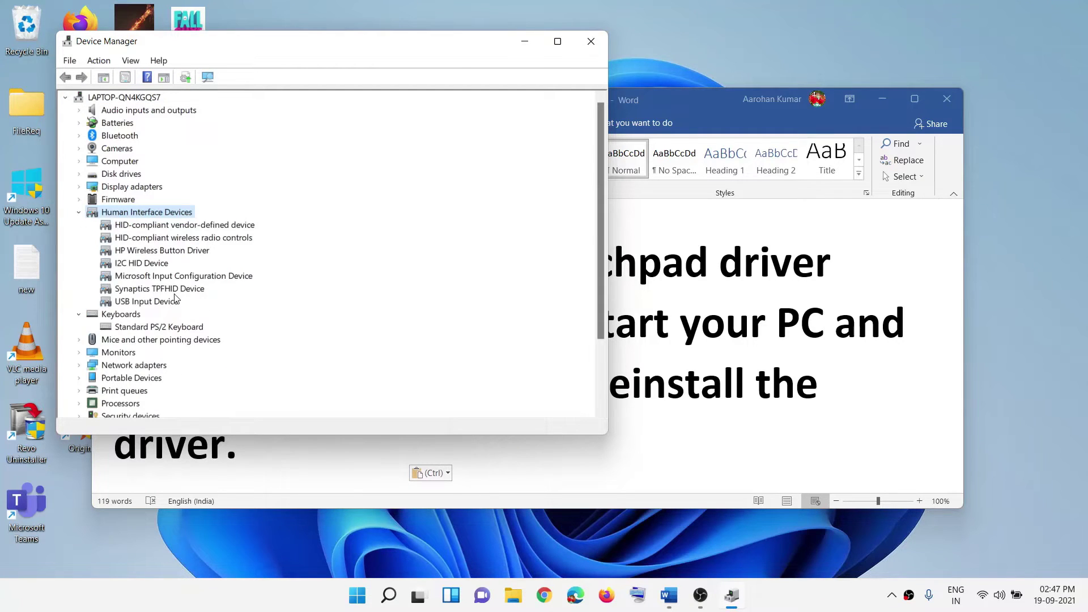
left_click(189, 290)
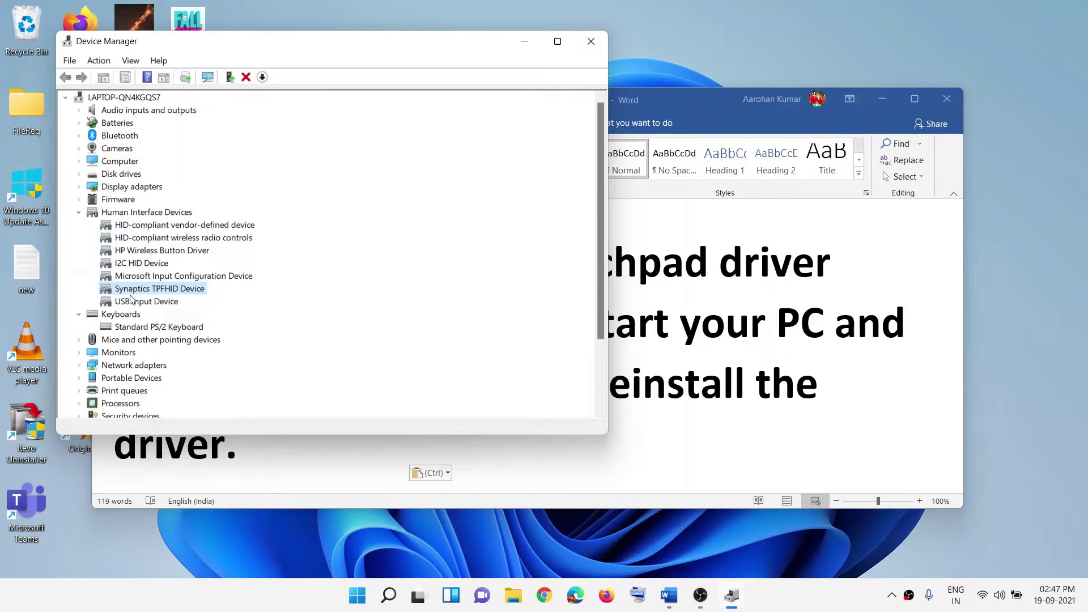
- Switch to the Word notes and examine the Step 4 example device list for the HID-compliant touch pad entry
left_click(842, 369)
scroll(484, 374, "down", 5)
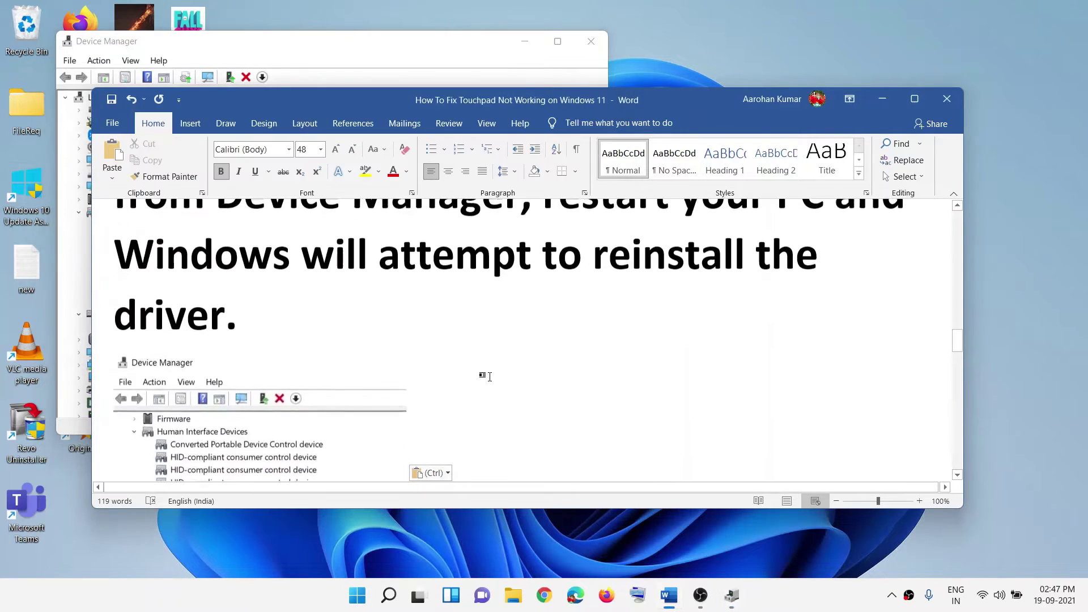
scroll(484, 374, "down", 3)
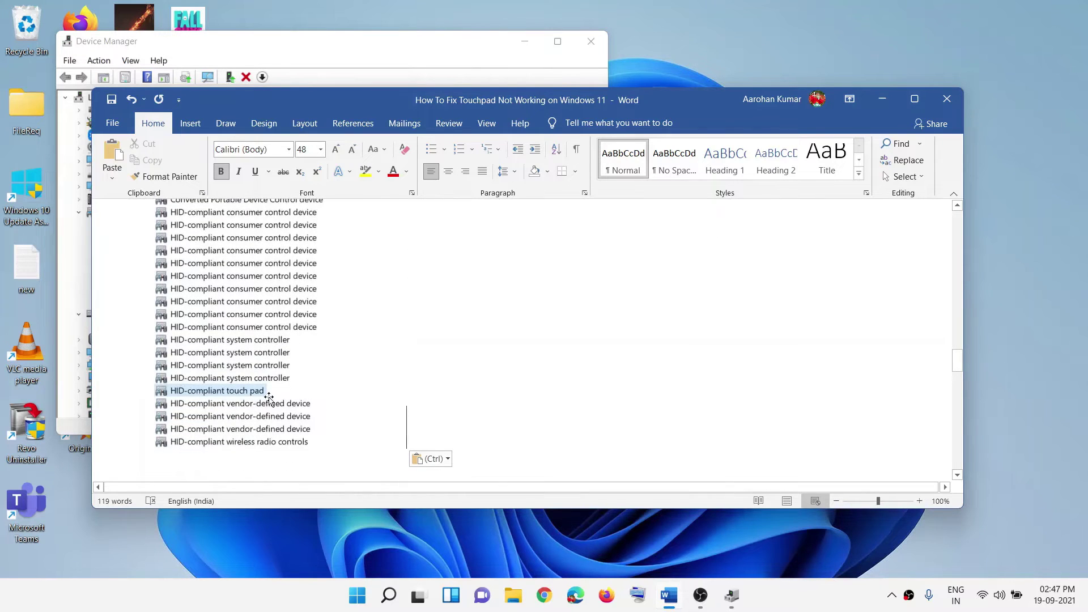
- Return to Device Manager, uninstall the Synaptics TPFHID Device without removing its driver, and close Device Manager
left_click(409, 45)
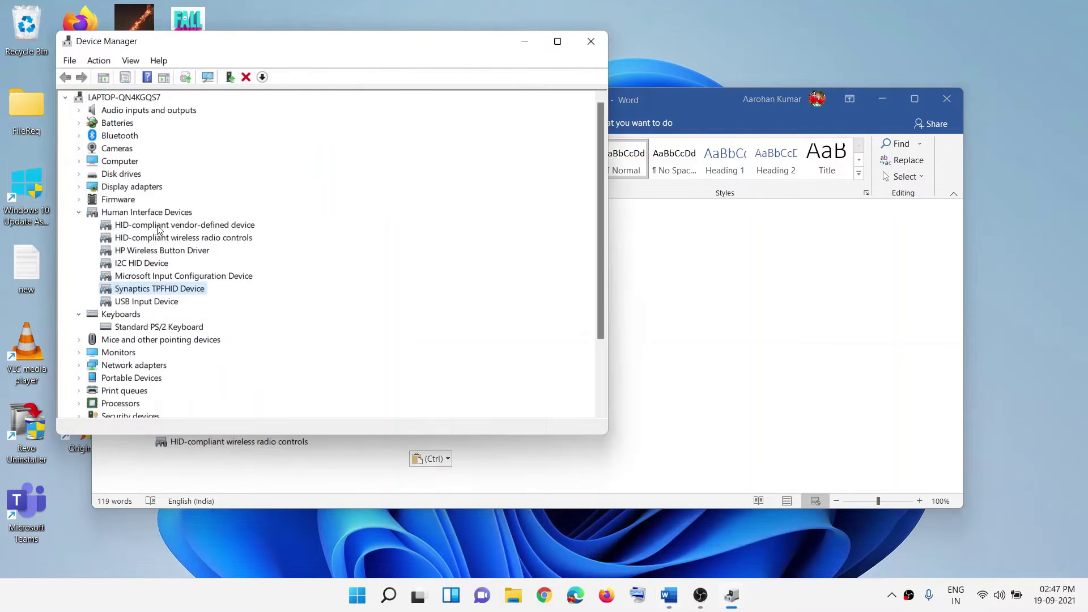
right_click(168, 292)
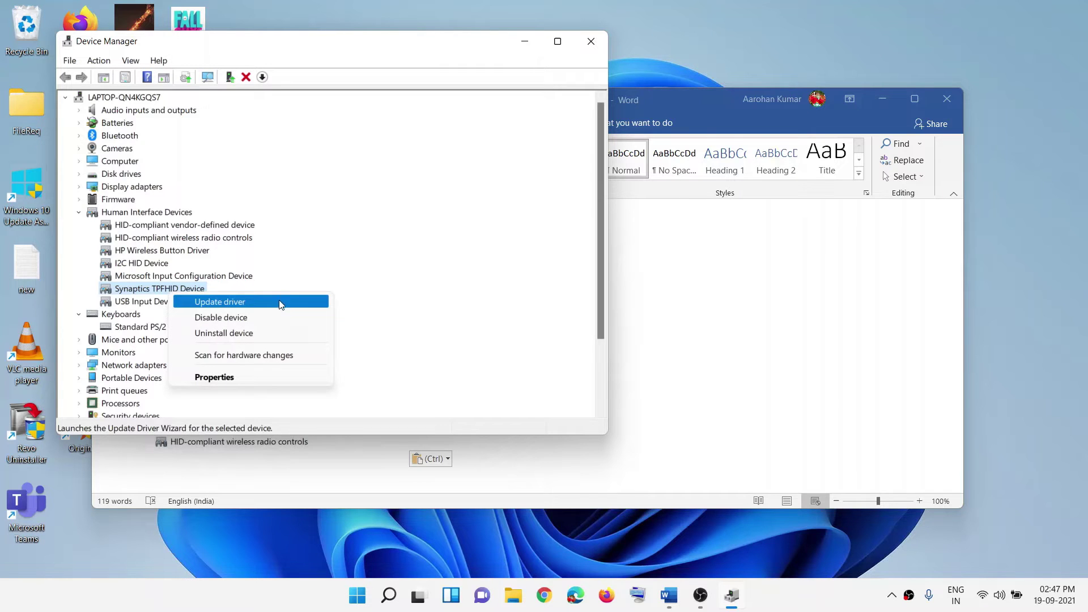
left_click(250, 333)
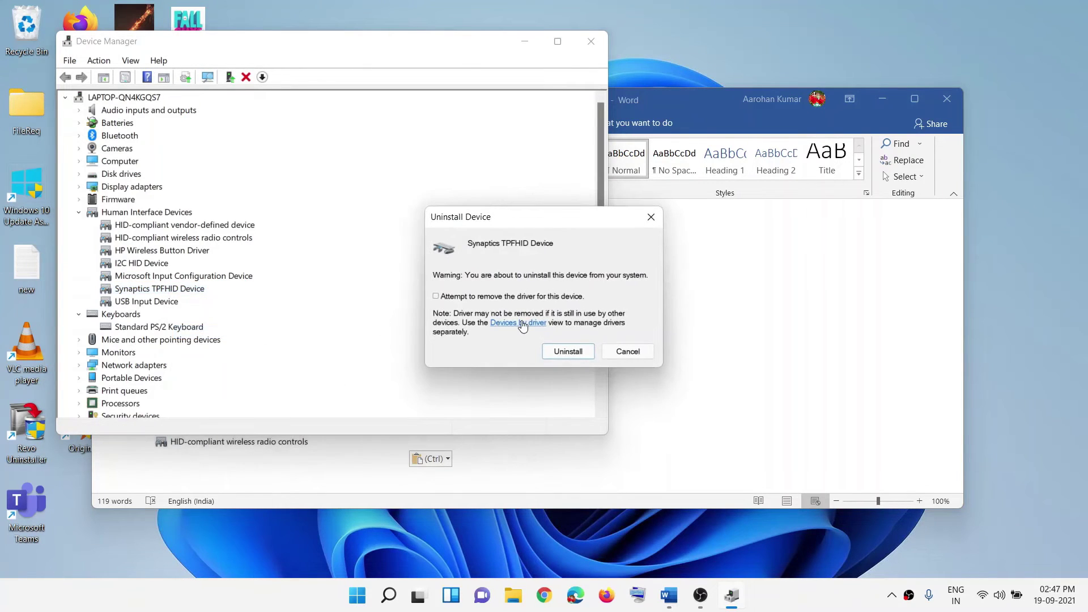
left_click(567, 354)
left_click(592, 40)
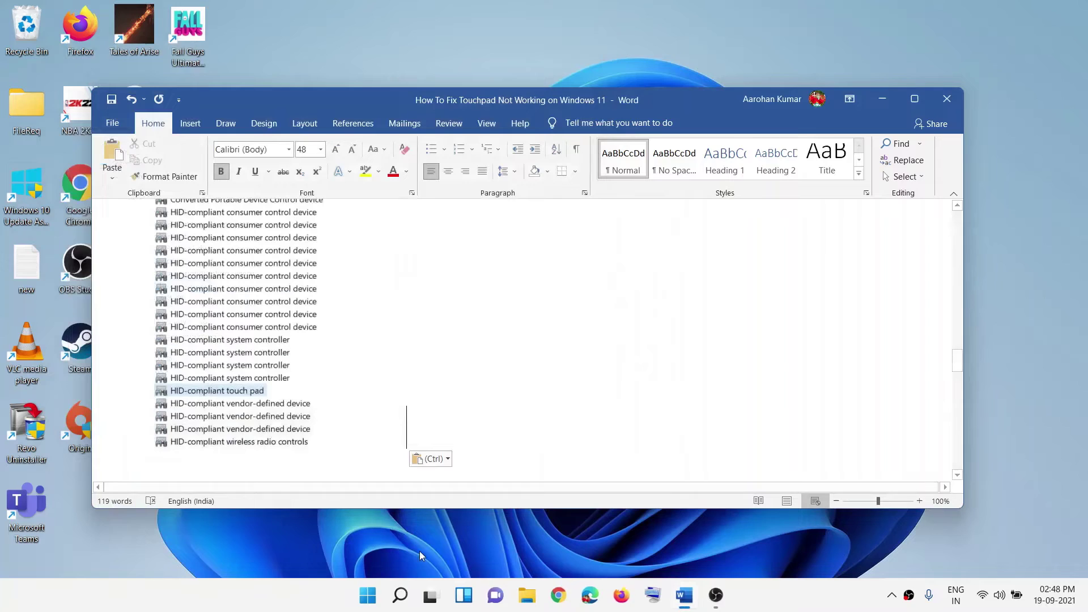
- Bring up the Restart power option for the PC and dismiss it without restarting
left_click(368, 595)
left_click(719, 546)
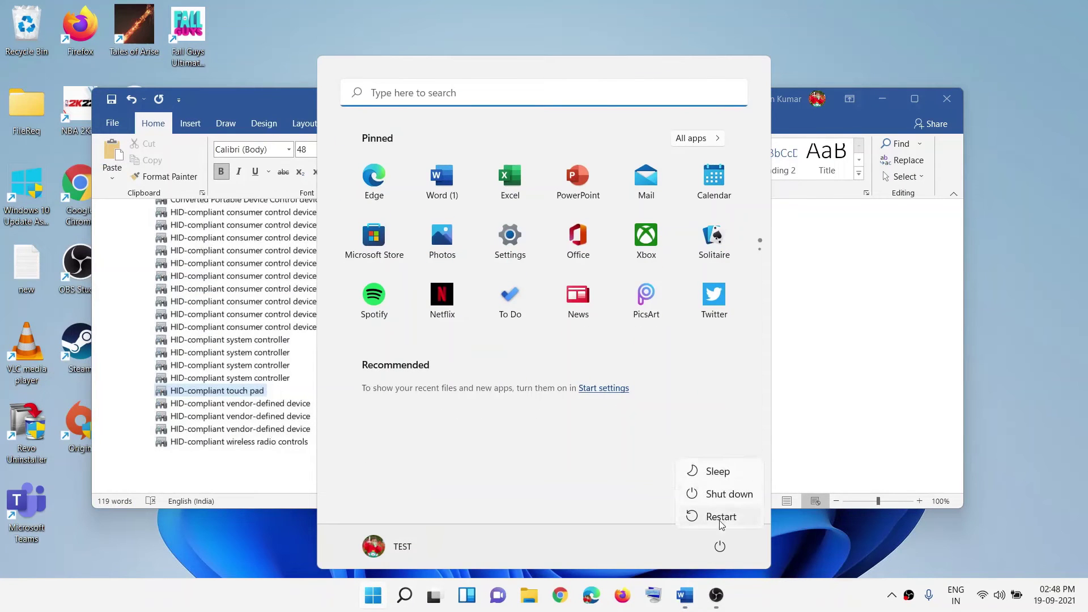
left_click(715, 516)
left_click(854, 403)
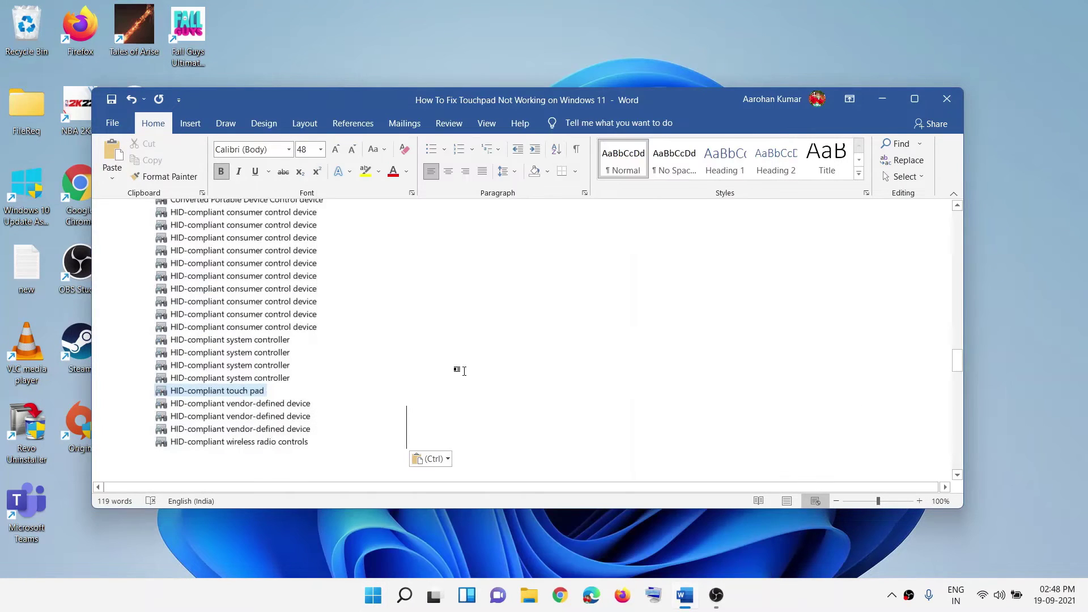
- Highlight the Step 4 text on Windows reinstalling the driver and go on to Step 5 about installing a generic driver
scroll(457, 369, "up", 5)
scroll(484, 369, "up", 4)
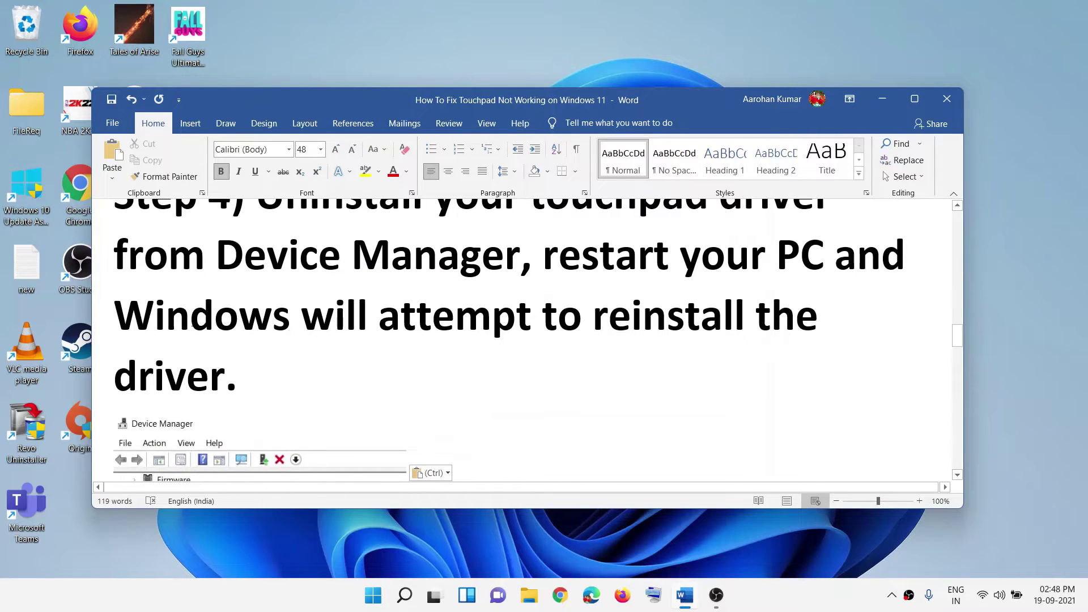
left_click_drag(192, 320, 587, 317)
left_click(261, 382, "shift")
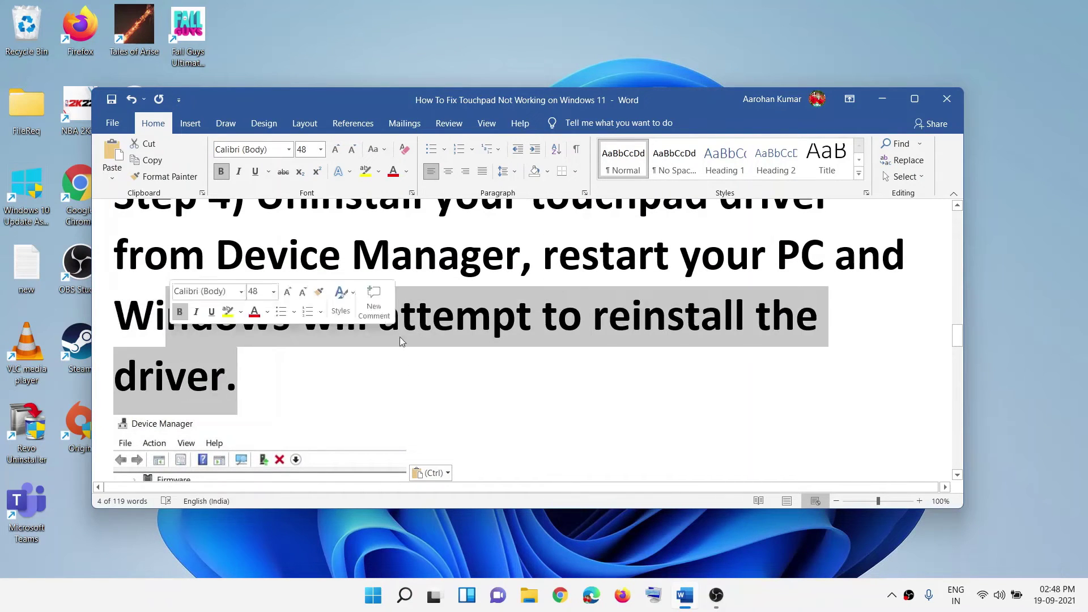
scroll(538, 413, "down", 10)
type("HID Compliant Touchpad/Synaptics device")
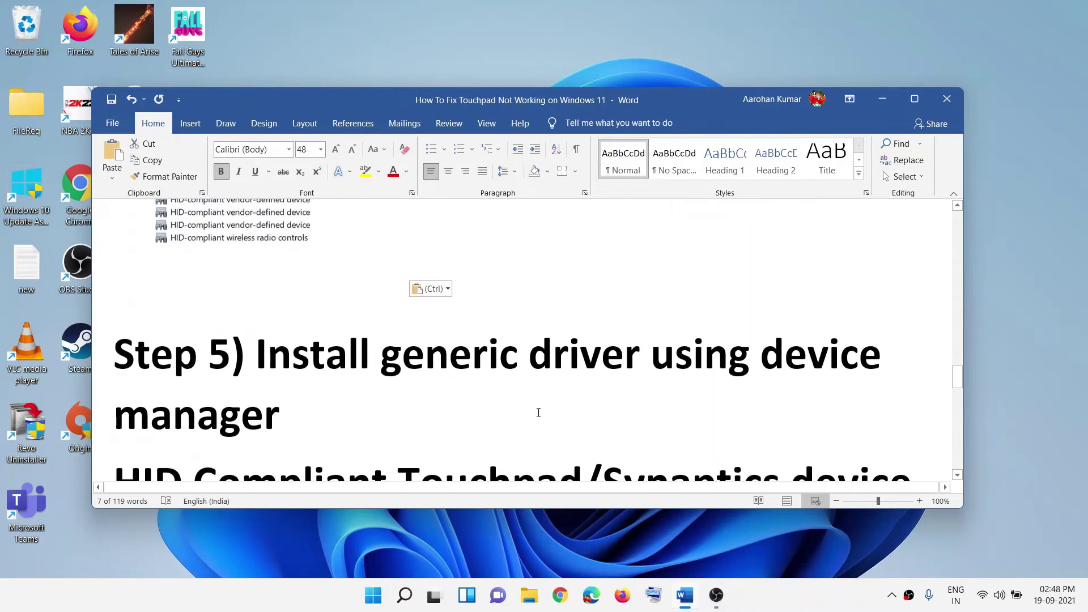
- Highlight the Step 5 heading in the notes, and open Device Manager with the Synaptics TPFHID Device selected under Human Interface Devices
left_click_drag(358, 320, 435, 393)
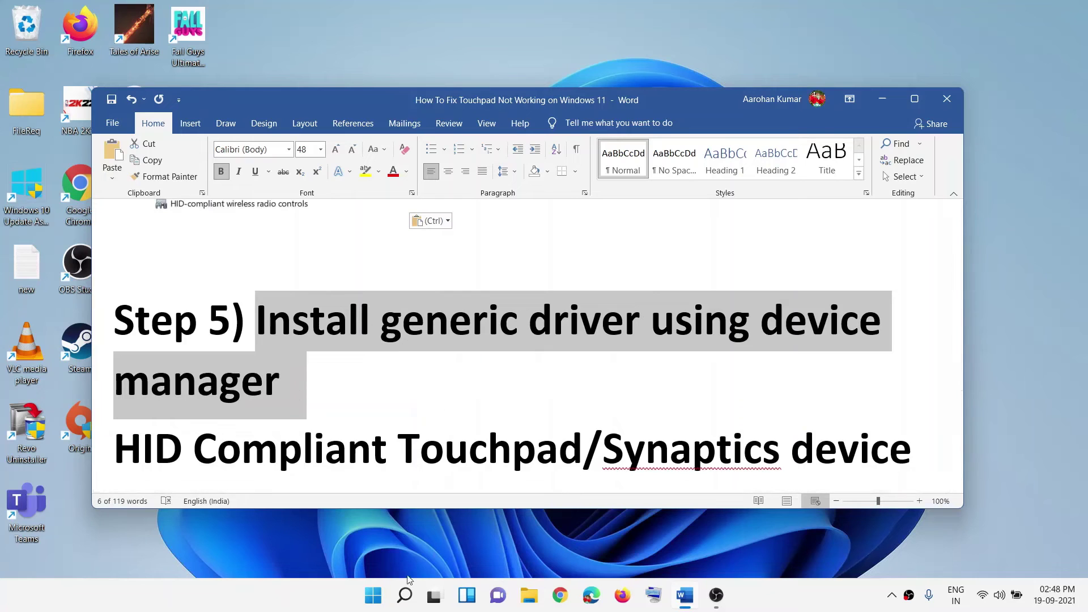
right_click(374, 601)
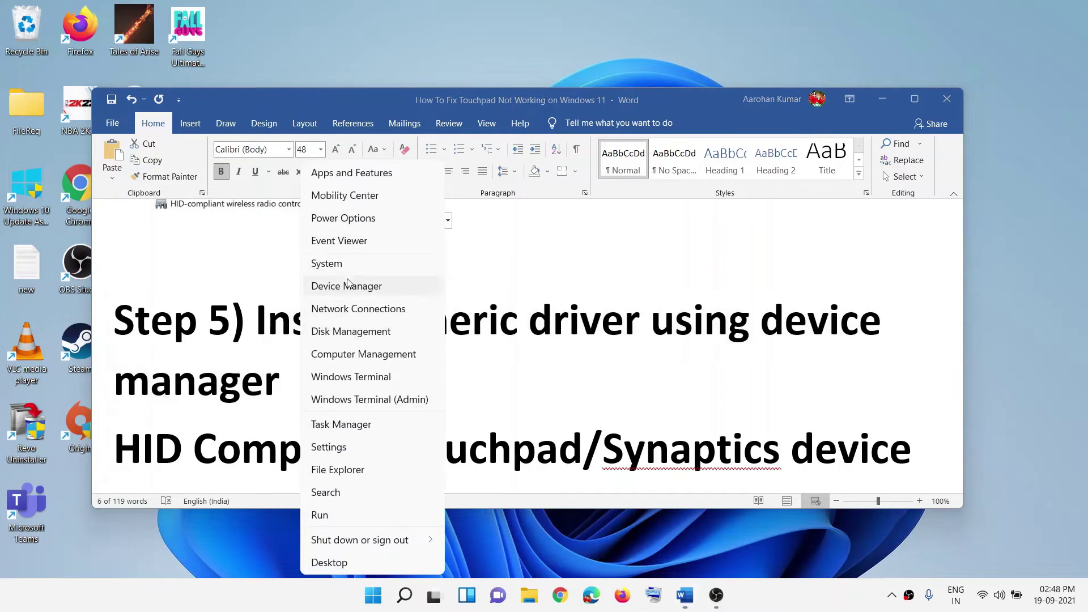
left_click(347, 288)
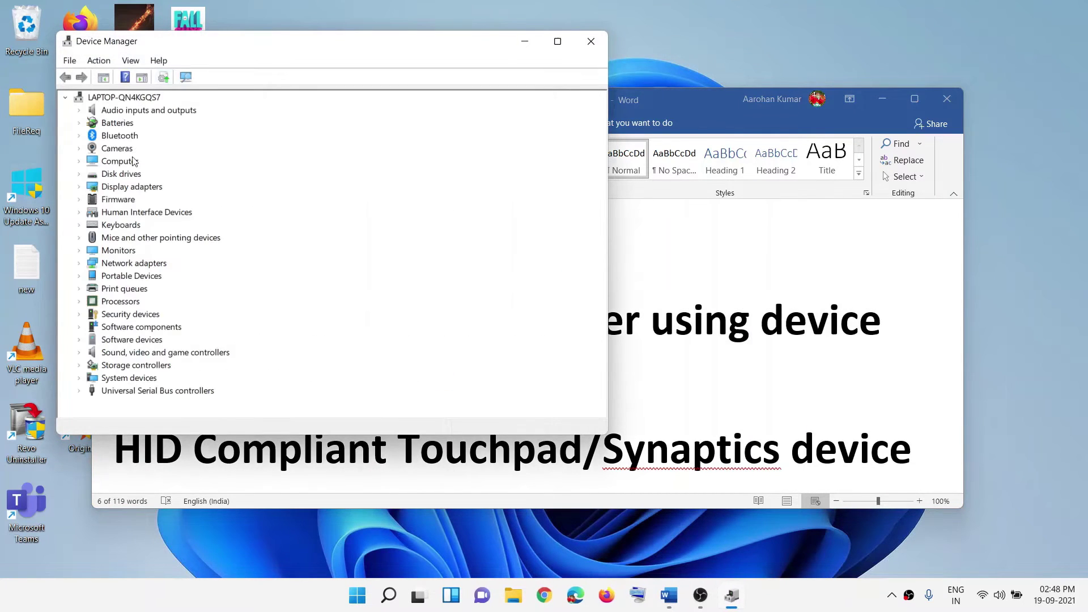
left_click(113, 214)
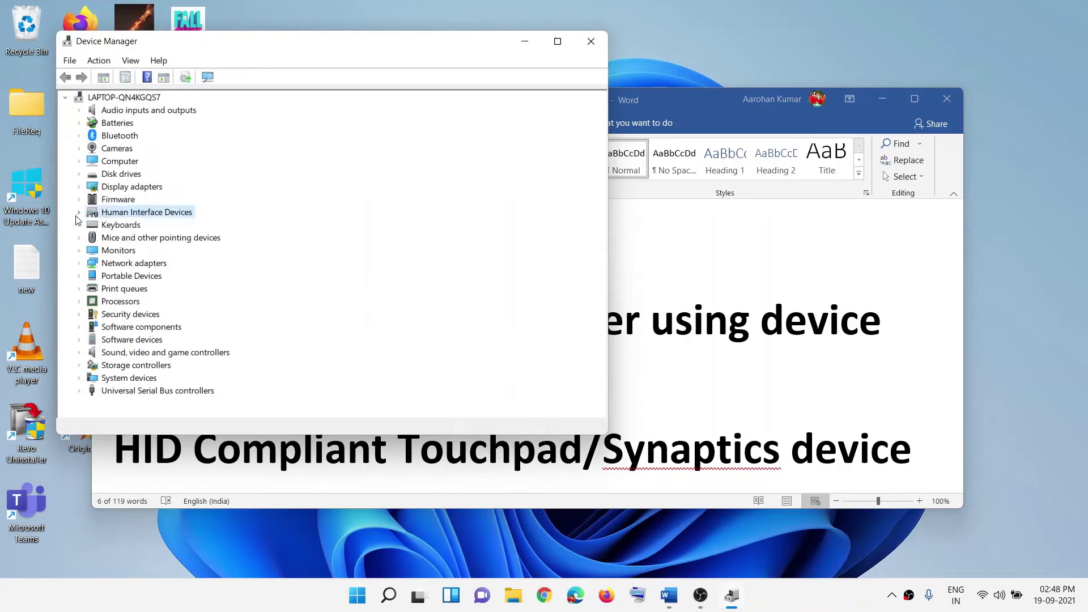
left_click(78, 213)
left_click(155, 290)
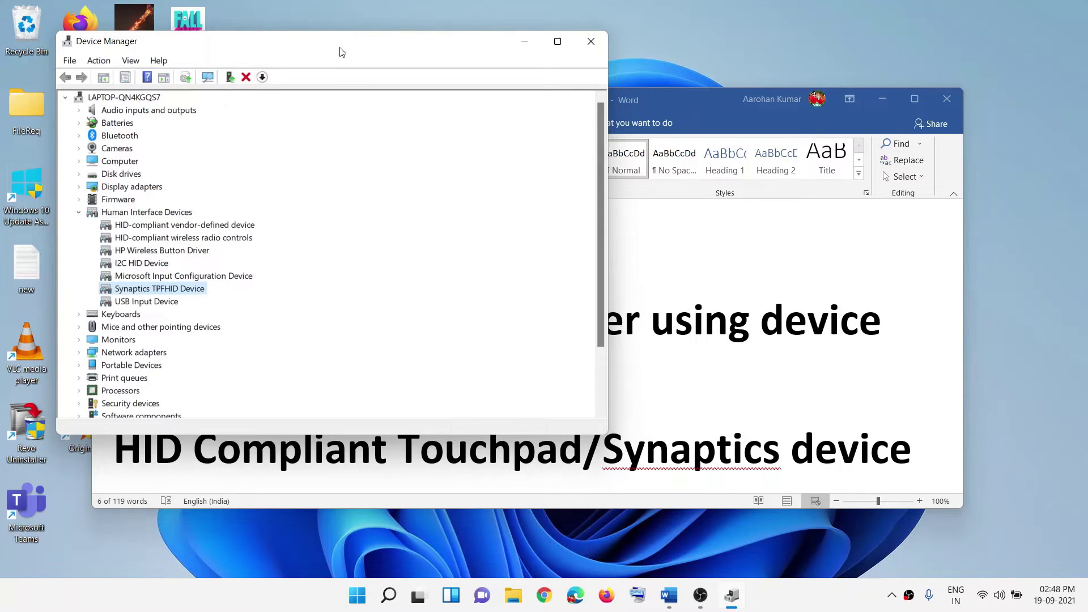
left_click_drag(452, 50, 791, 48)
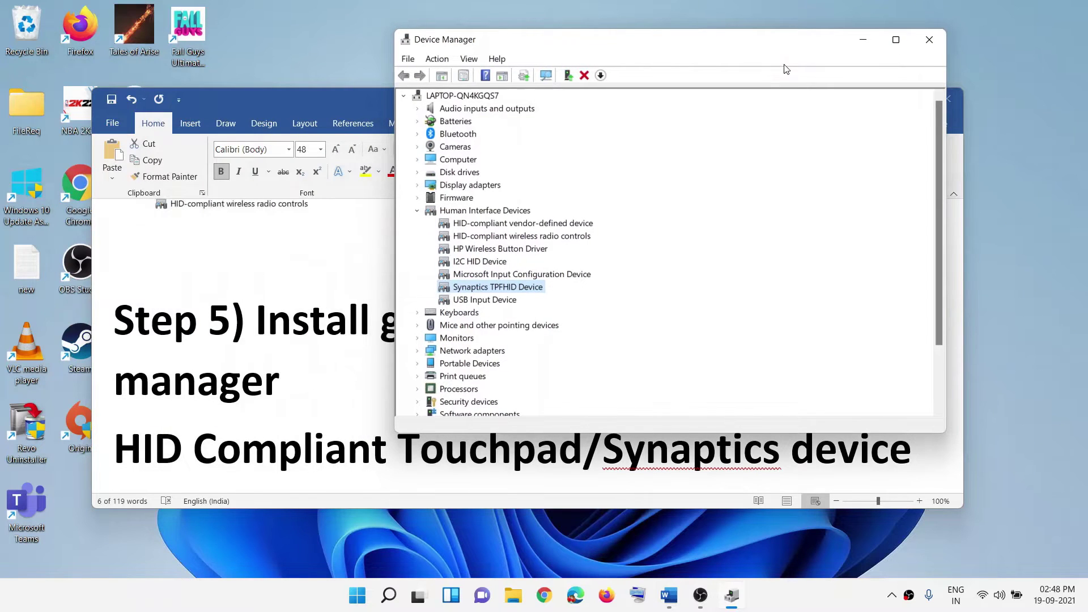
- Return to the Word notes and examine the Step 5 example device list for the HID-compliant touch pad entry
right_click(507, 291)
left_click(345, 342)
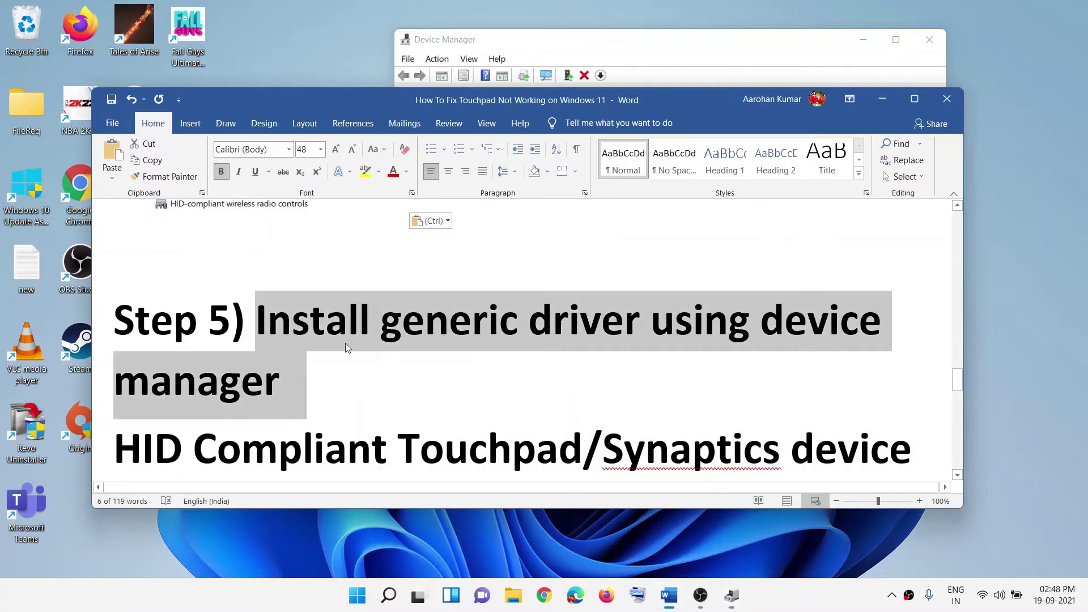
scroll(345, 342, "down", 5)
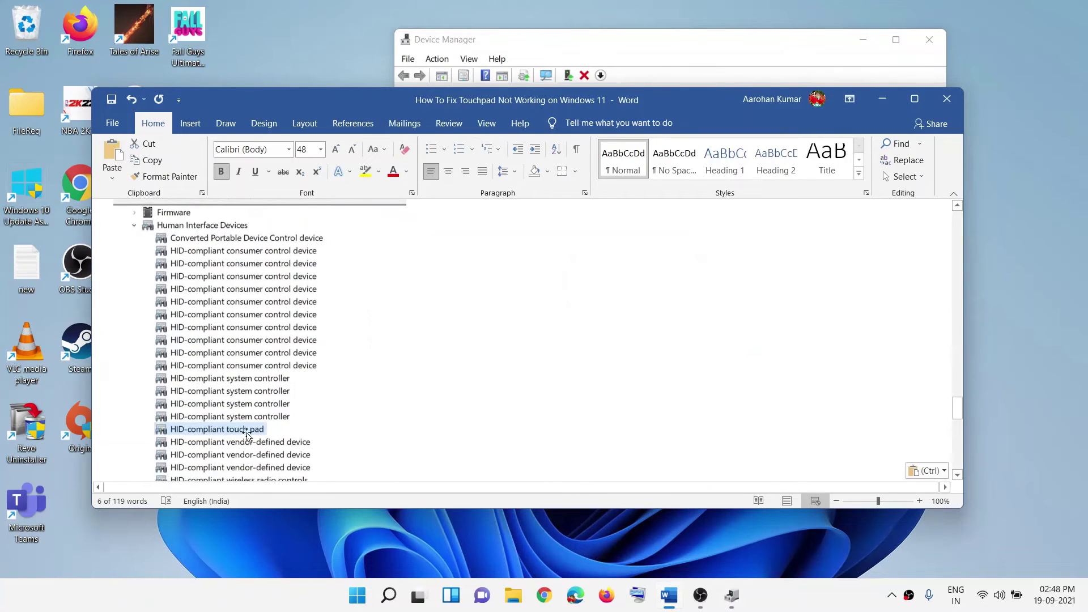
- Switch to Device Manager and start a manual driver update for the Synaptics TPFHID Device, choosing from the drivers available on the computer
left_click(738, 592)
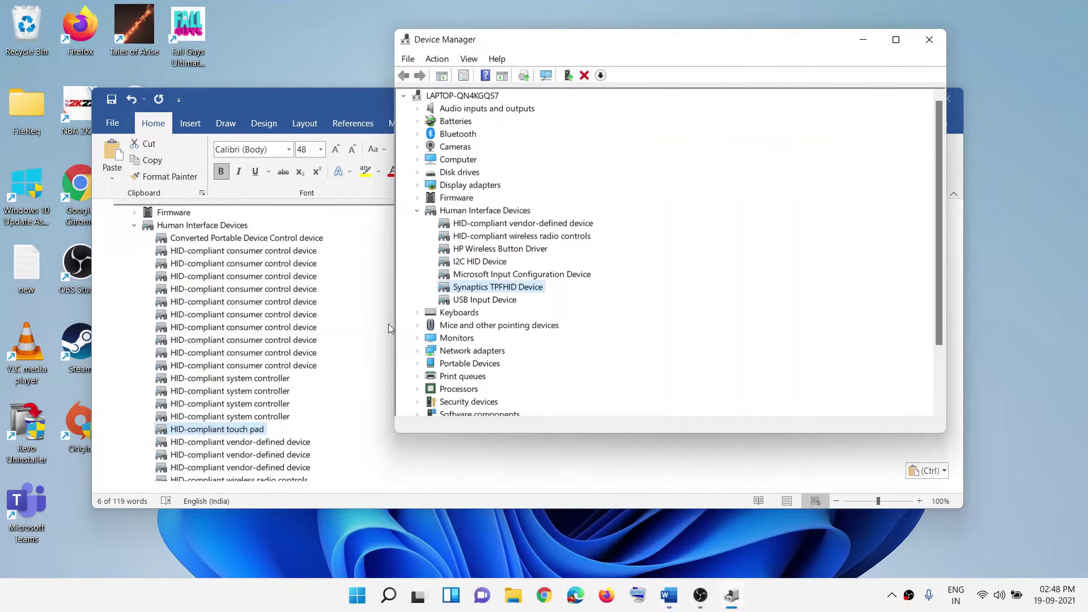
right_click(485, 287)
left_click(558, 294)
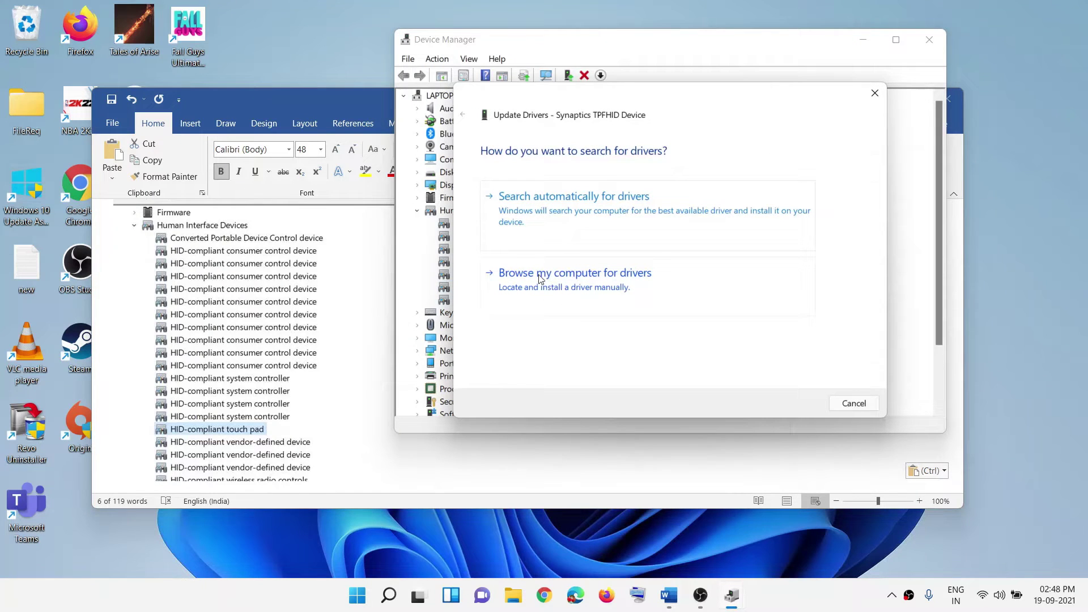
left_click(604, 289)
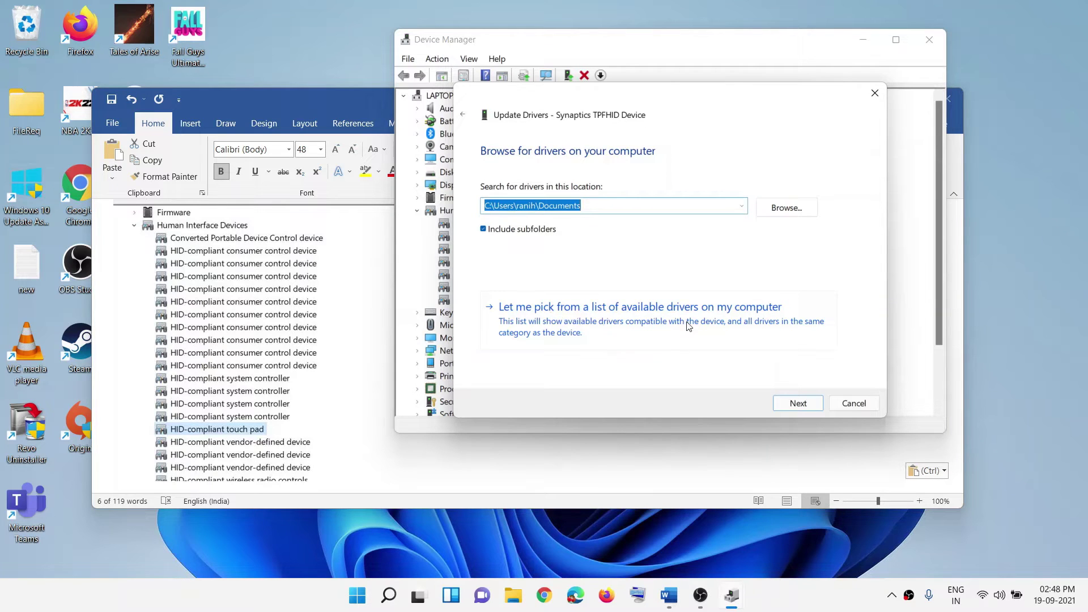
left_click(666, 320)
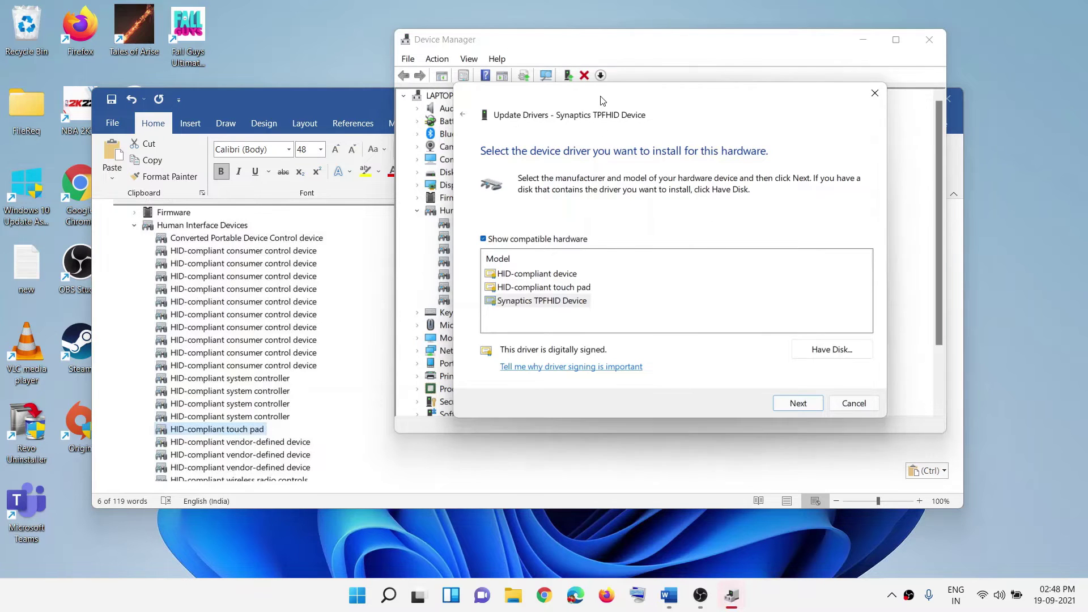
- Go through the Synaptics TPFHID Device, HID-compliant touch pad and HID-compliant device drivers, cancel the update and close Device Manager
left_click_drag(603, 101, 750, 81)
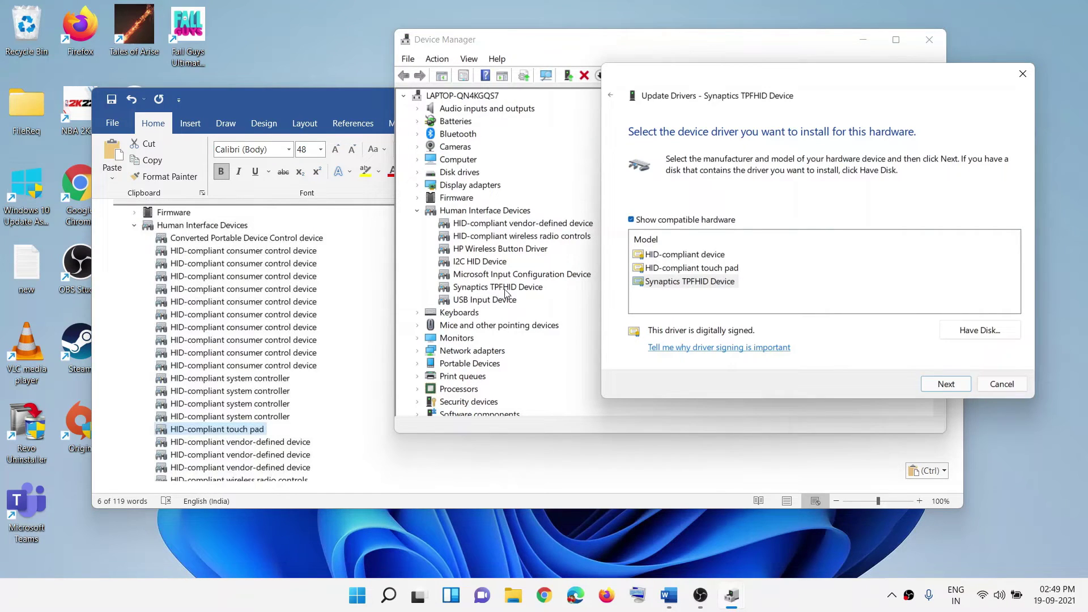
left_click(665, 283)
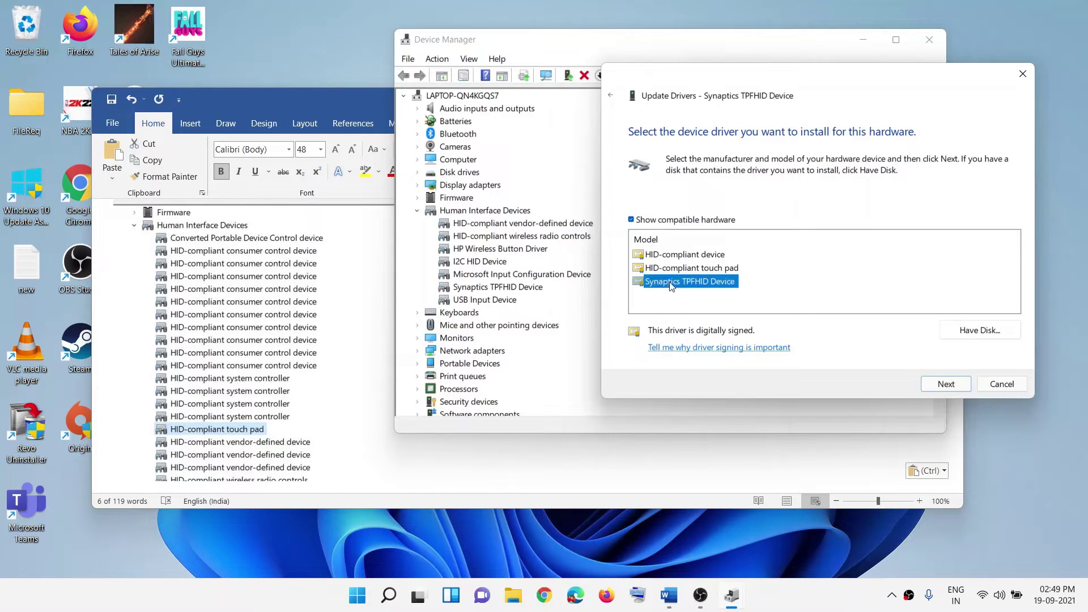
left_click(668, 269)
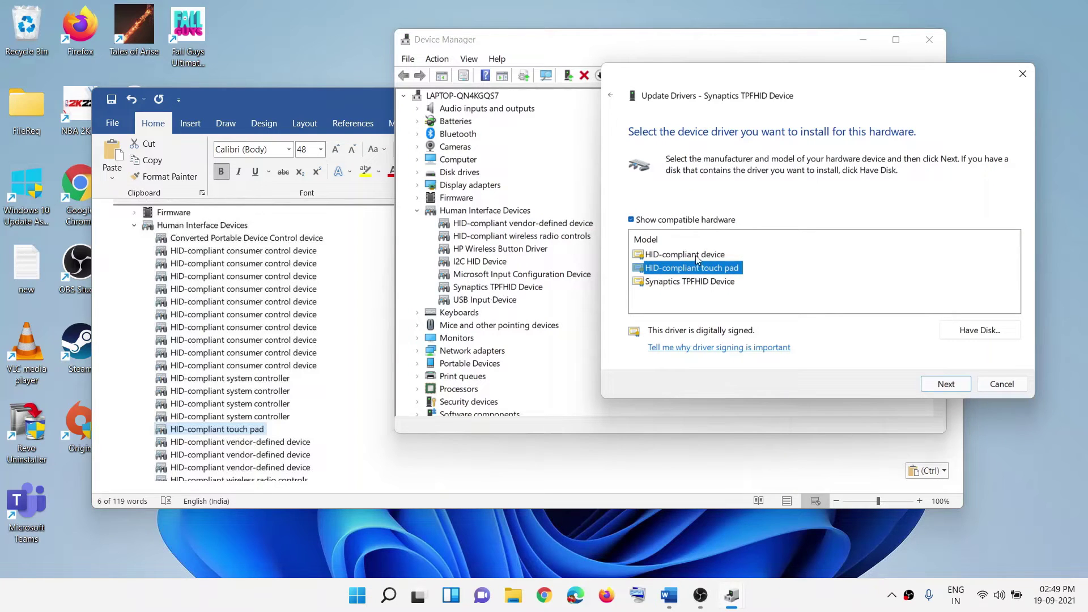
left_click(665, 257)
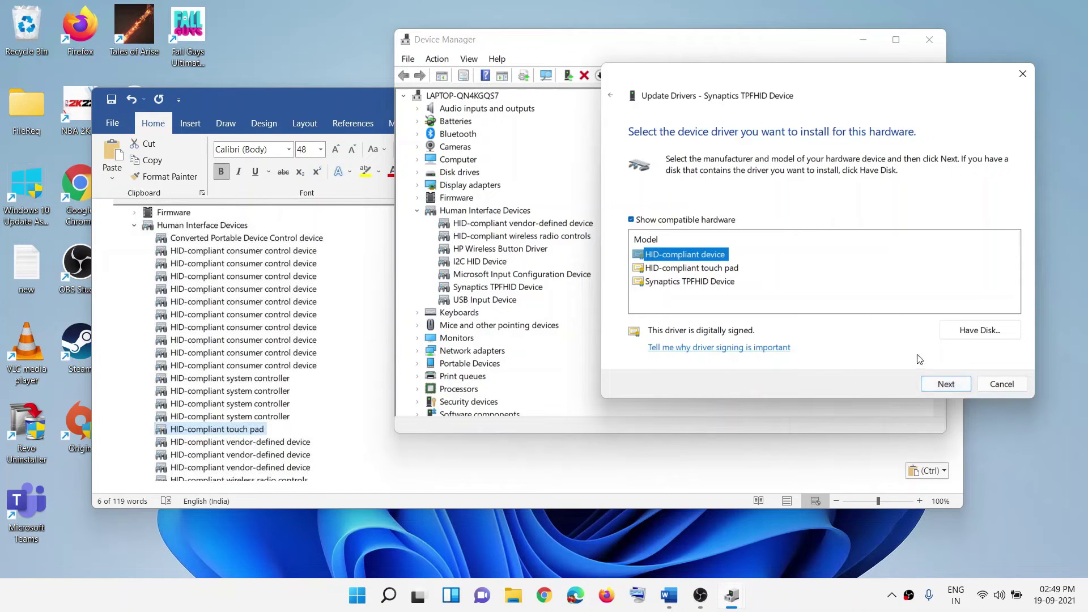
left_click(1001, 384)
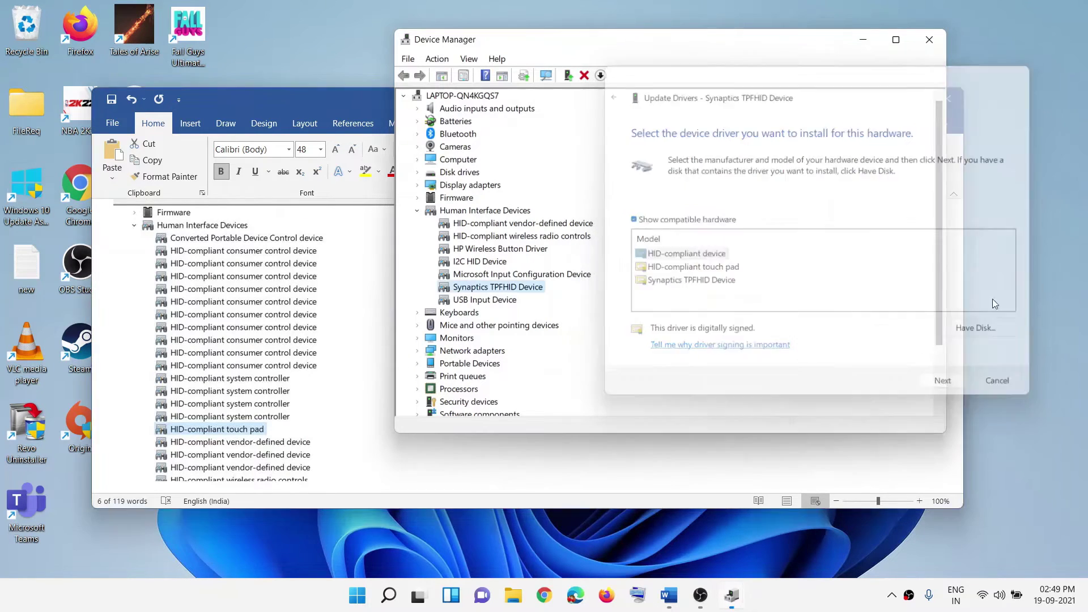
left_click(932, 39)
- Go on to Step 6 in the notes and highlight "Update touchpad Driver"
scroll(385, 401, "down", 2)
scroll(386, 401, "down", 5)
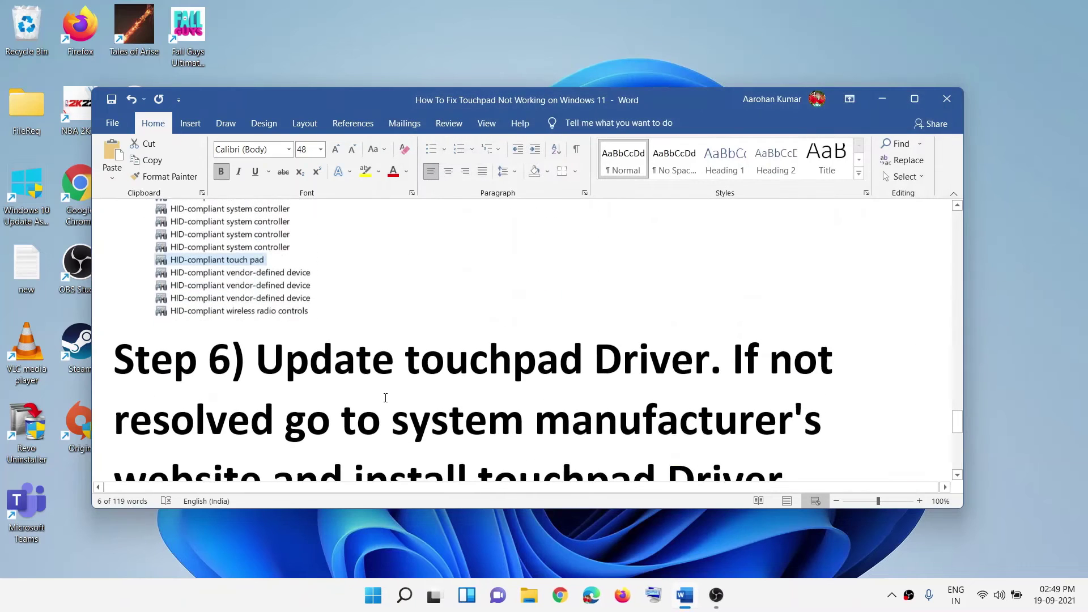
left_click_drag(279, 301, 703, 300)
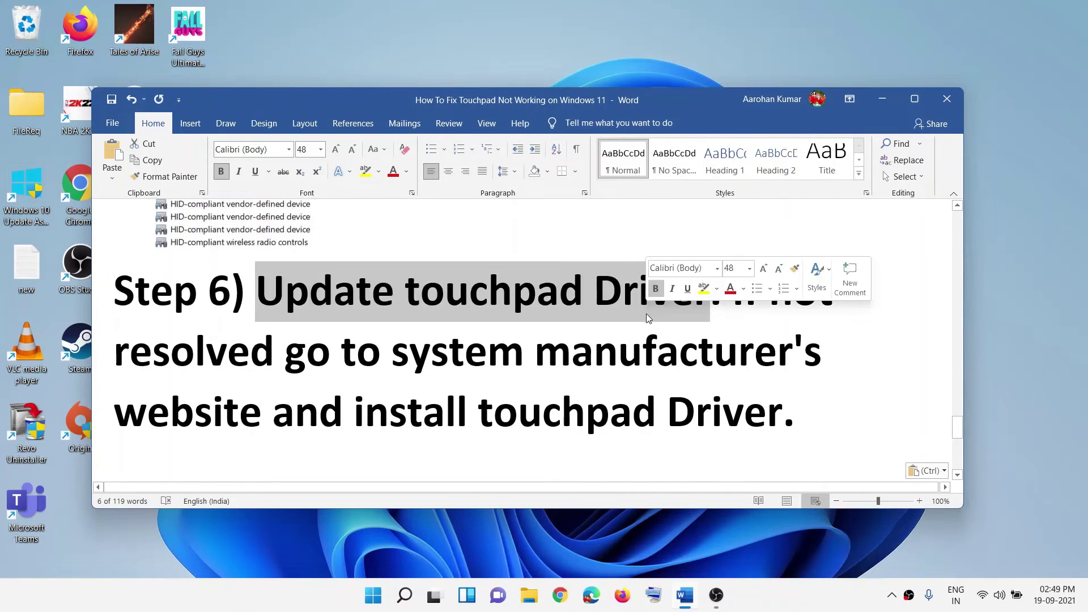
- Open Device Manager, search automatically for an updated Synaptics TPFHID Device driver, and close the update wizard
right_click(372, 601)
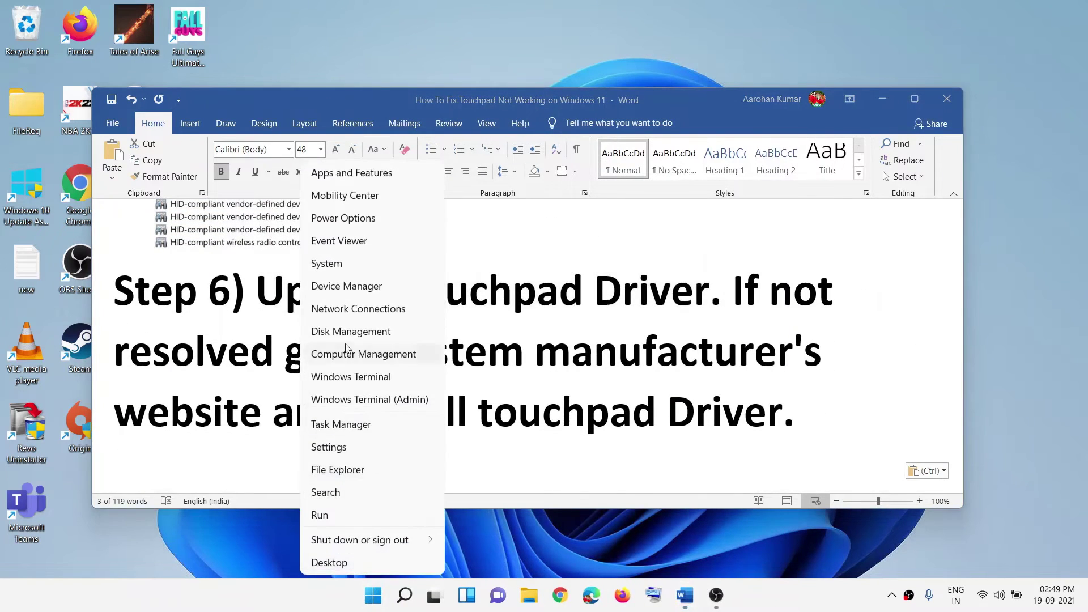
left_click(343, 286)
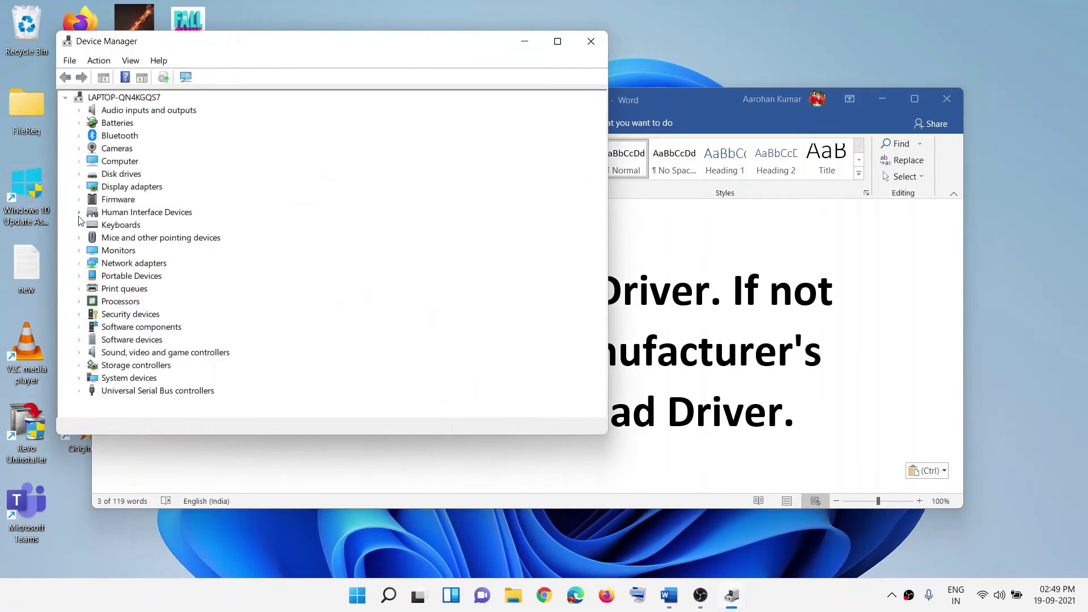
left_click(79, 213)
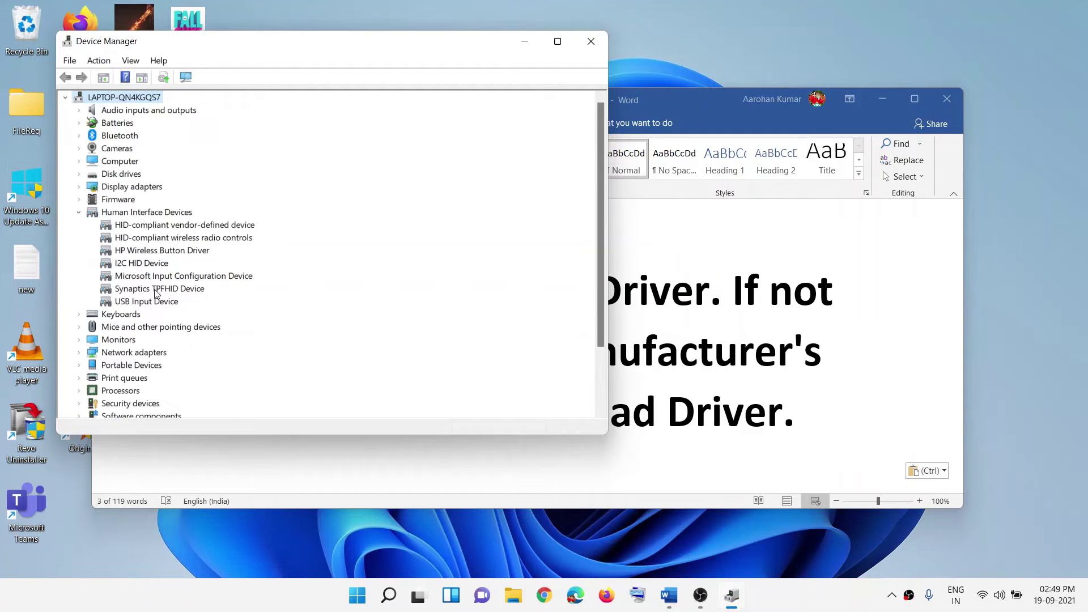
right_click(189, 291)
left_click(266, 300)
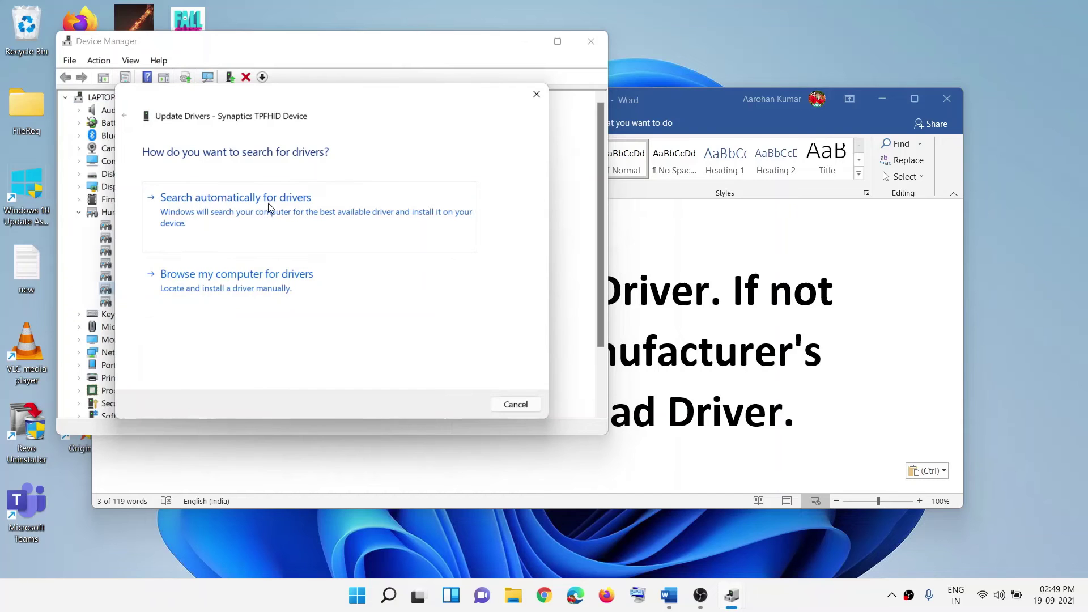
left_click(247, 211)
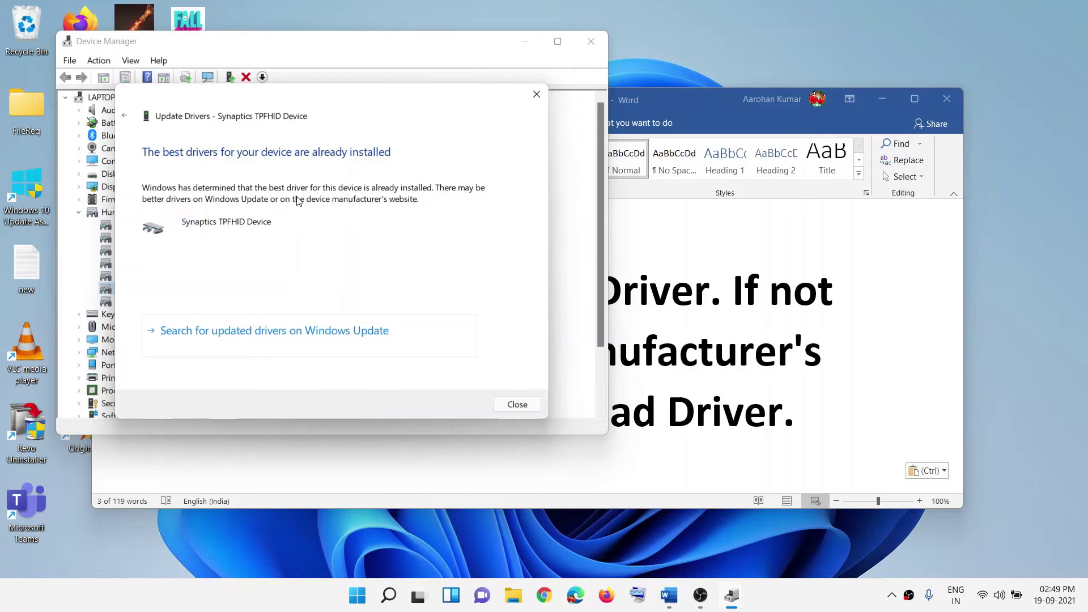
left_click(536, 94)
- Repeat the automatic driver search for the Synaptics TPFHID Device and continue the search on Windows Update
right_click(177, 294)
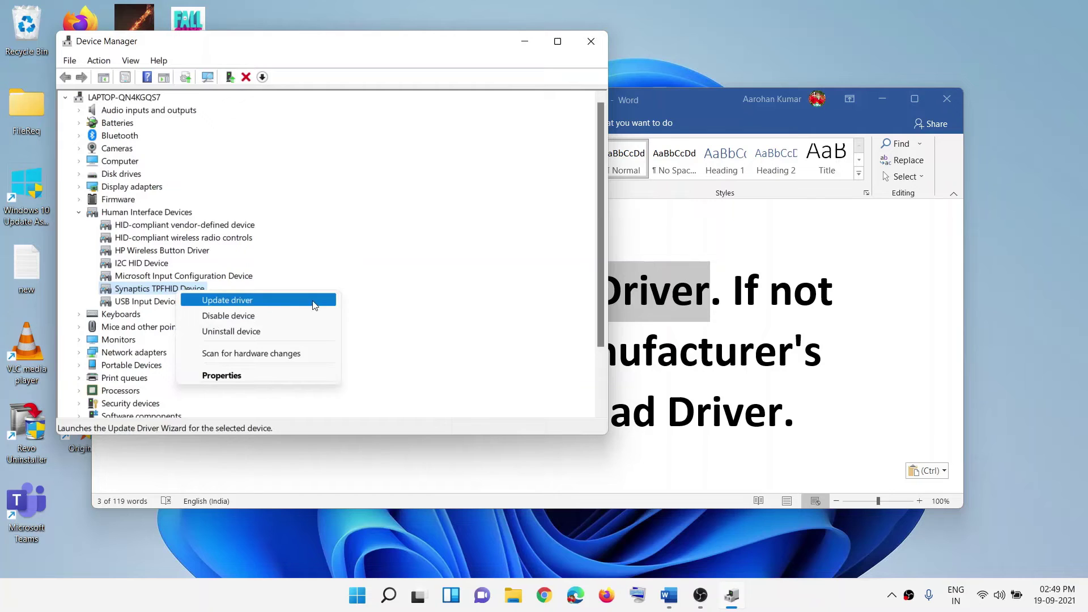
left_click(246, 301)
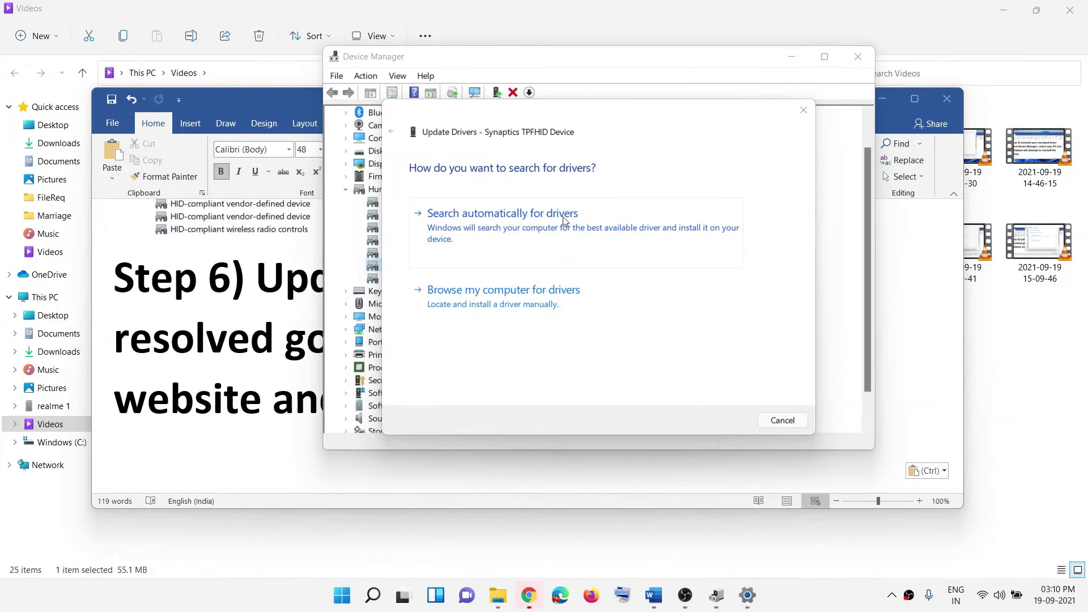
left_click(515, 218)
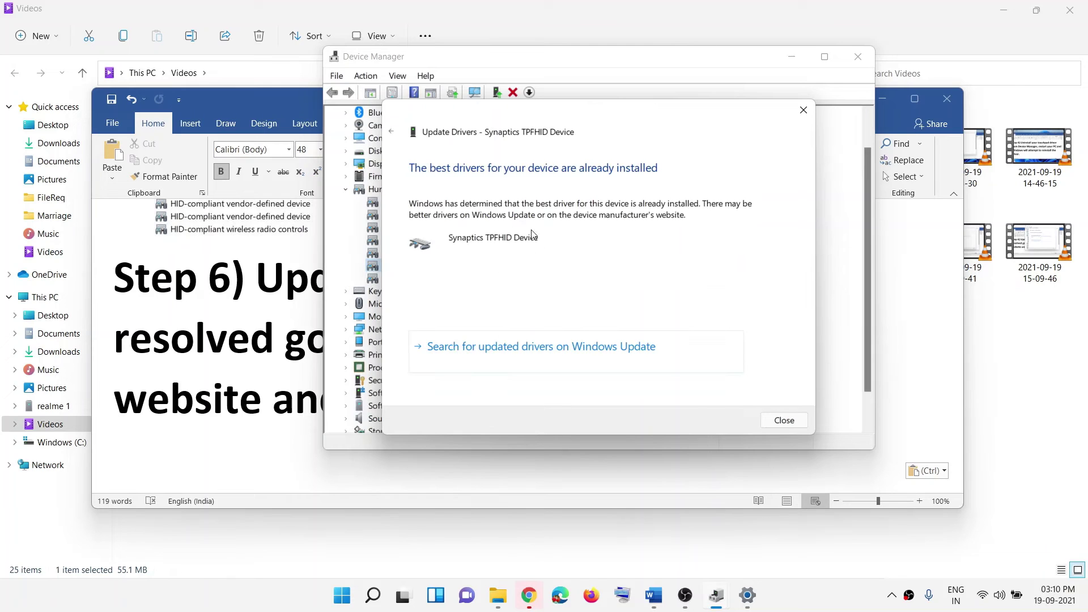
left_click(541, 347)
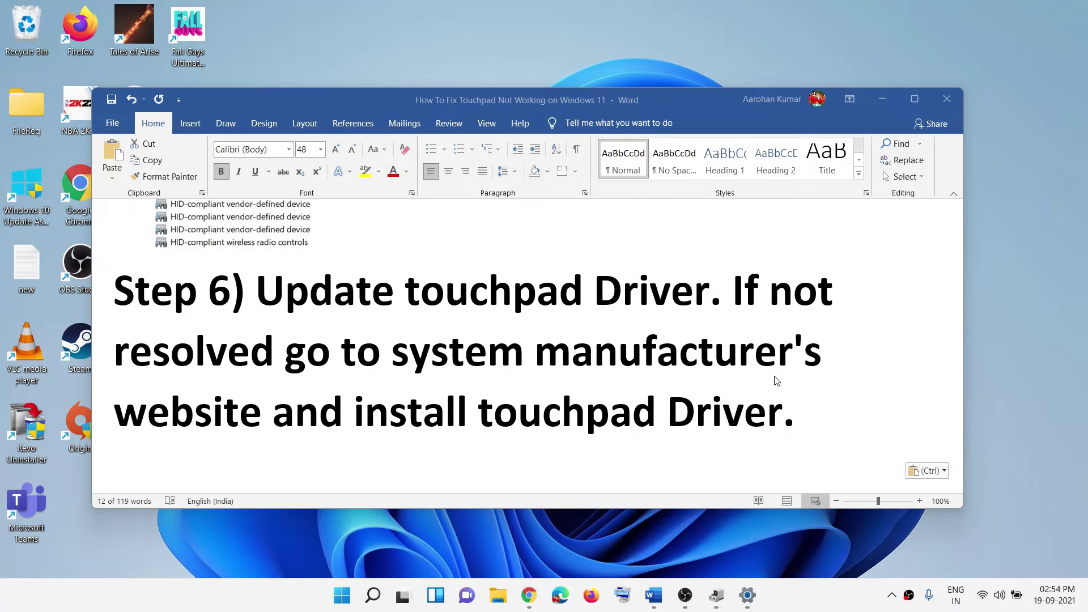
- Switch to Chrome and browse Dell Support's Inspiron 3000 Series laptops to the Inspiron 11 3162/3164 support page
left_click(531, 606)
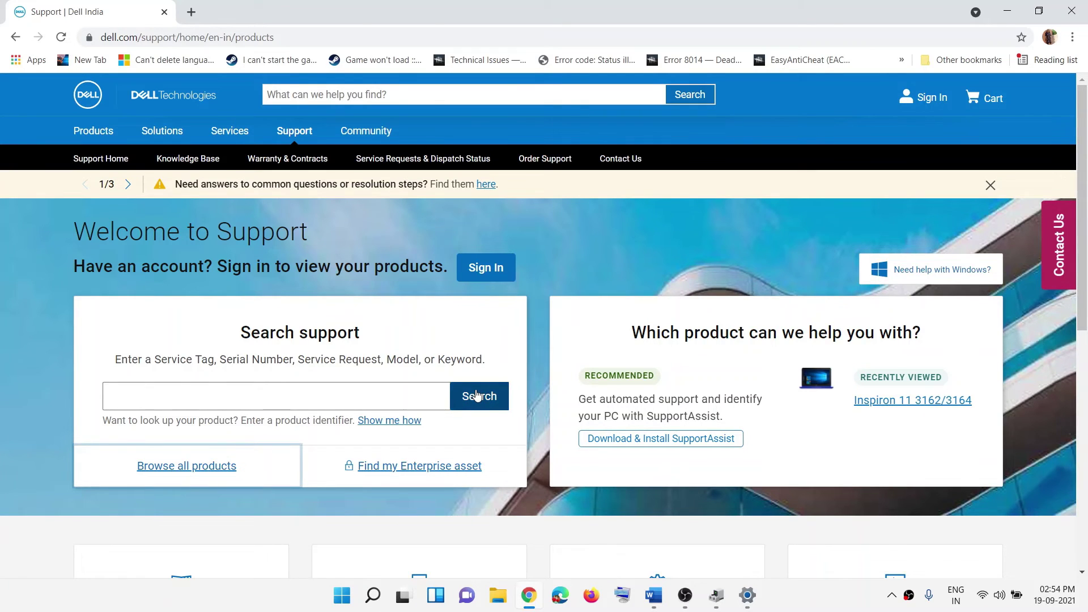
left_click(186, 465)
left_click(606, 416)
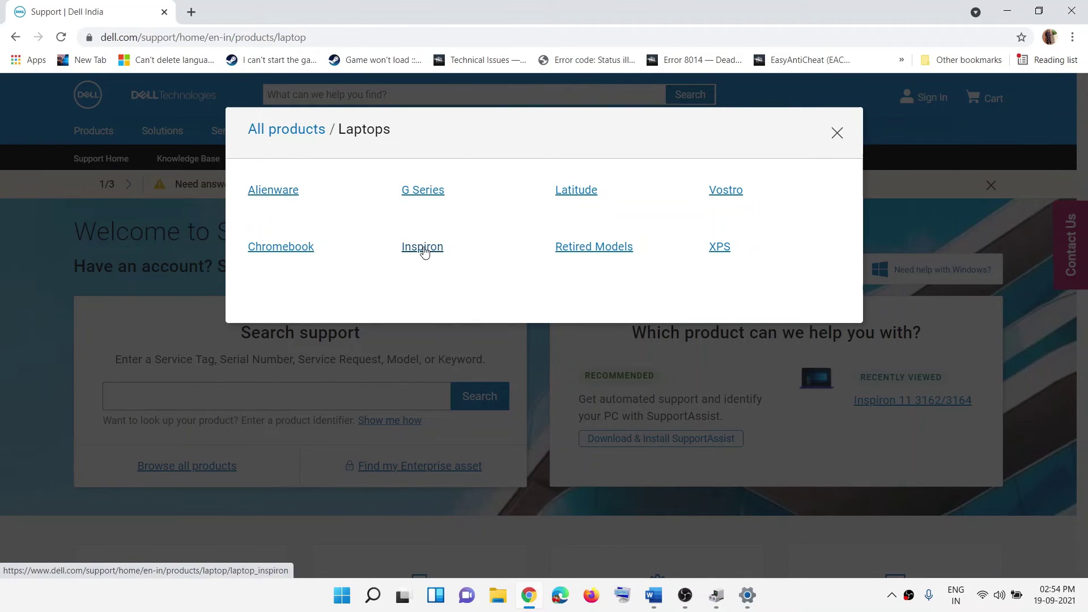
left_click(422, 246)
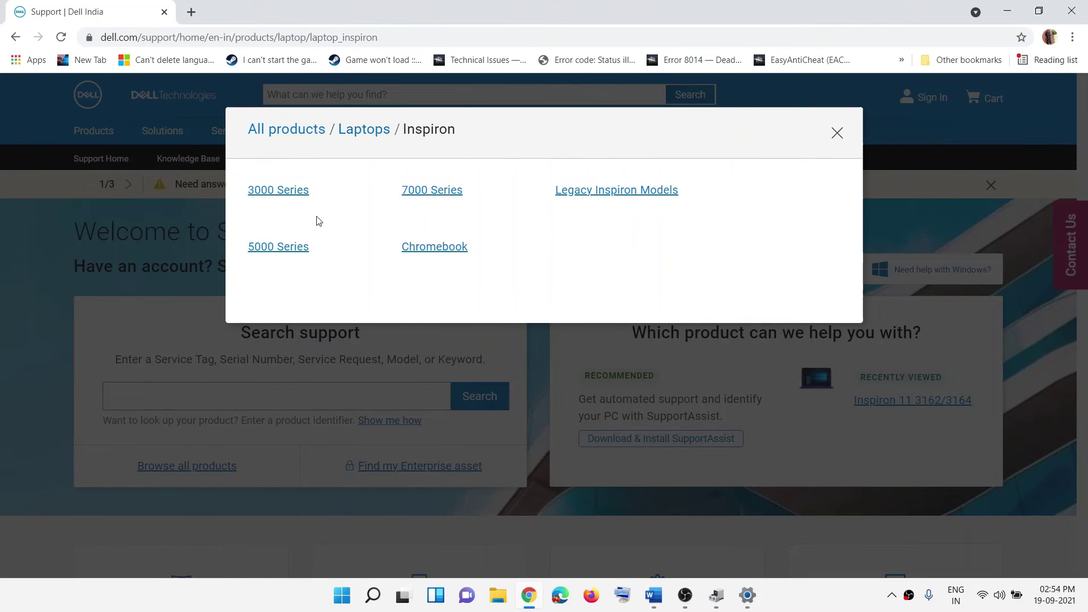
left_click(270, 195)
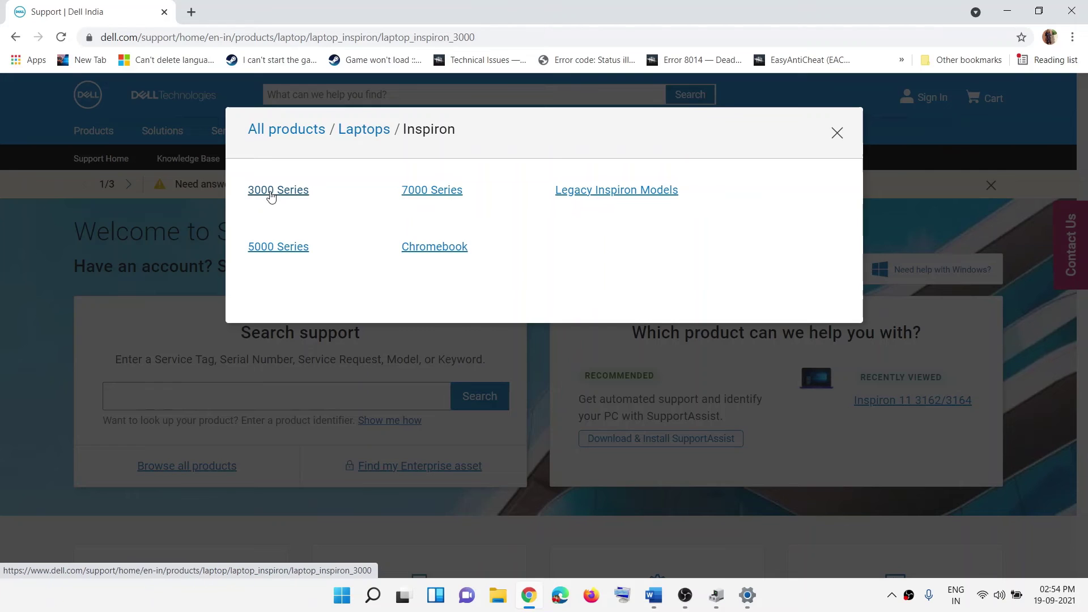
left_click(289, 227)
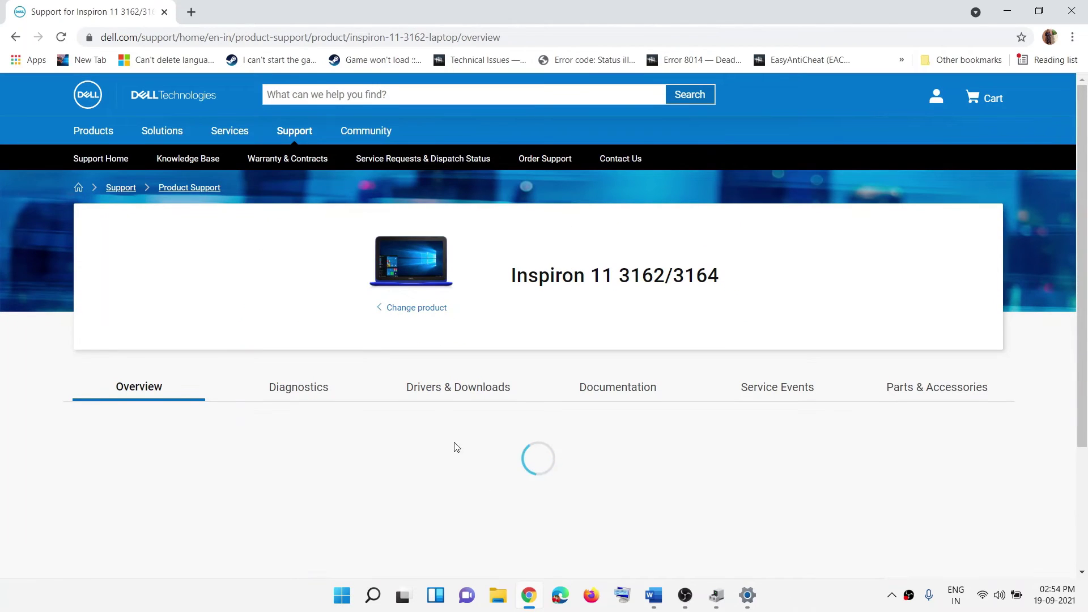
- Show the Drivers & Downloads section for the Inspiron 11 3162/3164 and find its driver search options
left_click(454, 395)
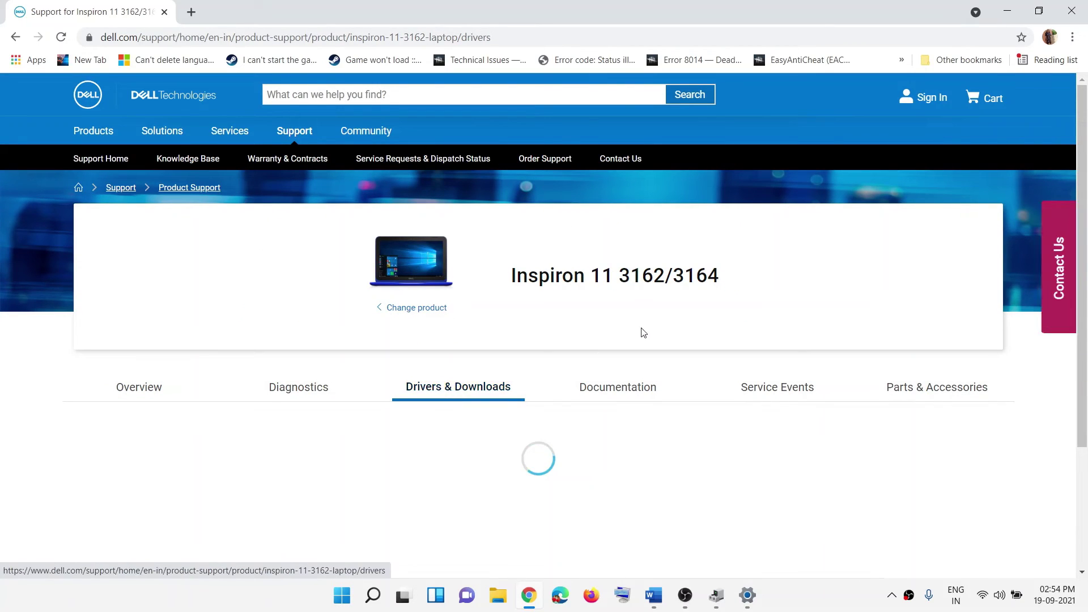
scroll(667, 321, "down", 1)
scroll(663, 340, "down", 5)
scroll(660, 340, "up", 3)
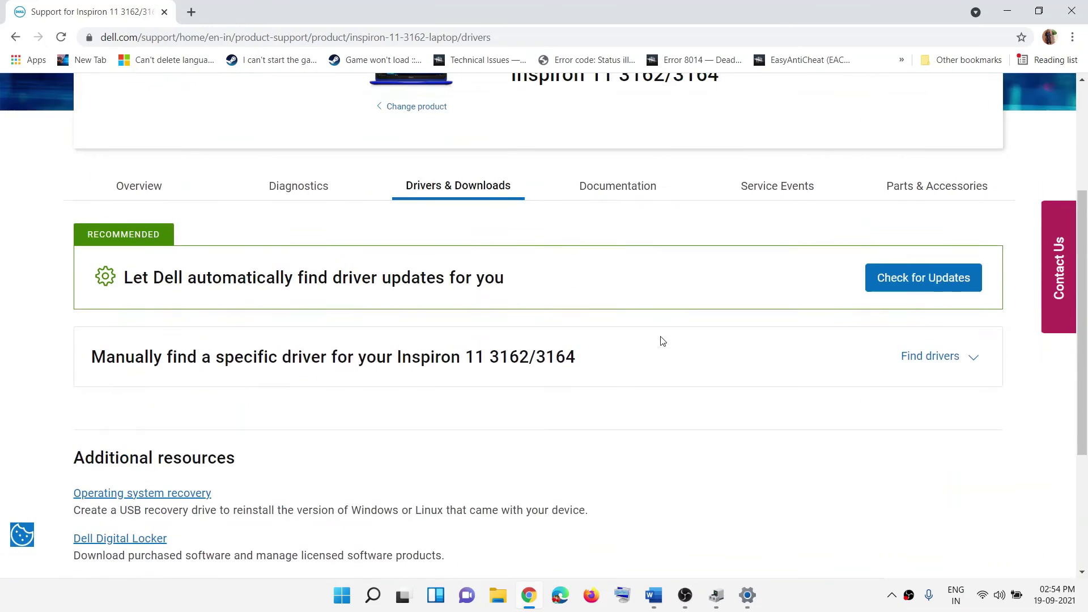
- Expand the manual driver search and filter by Mouse, Keyboard & Input Devices to find the Dell Touchpad Driver
scroll(972, 346, "down", 1)
left_click(970, 284)
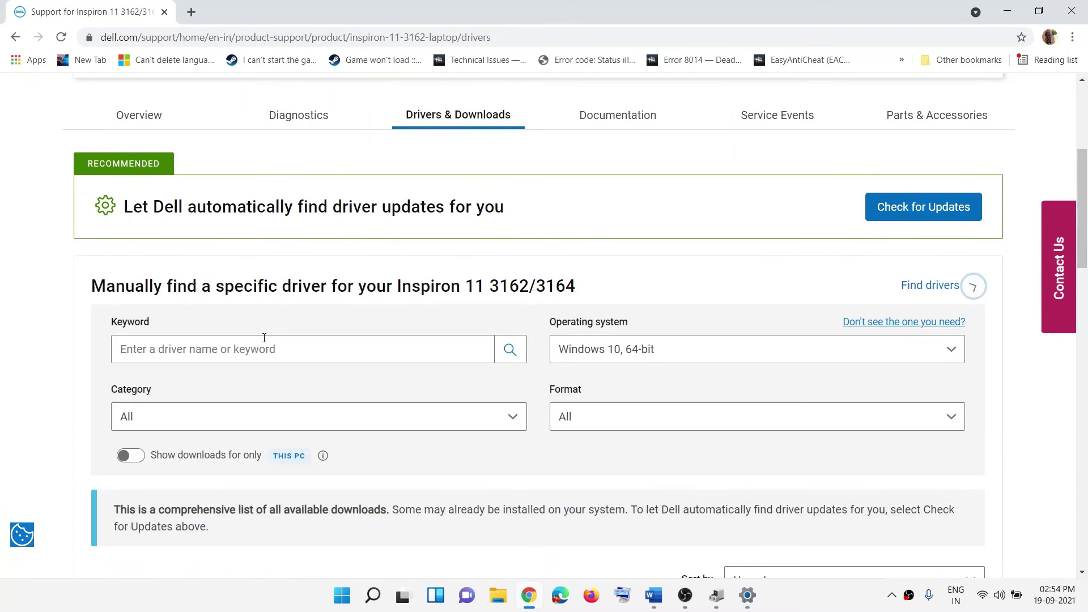
scroll(262, 340, "down", 3)
left_click(196, 265)
left_click(164, 381)
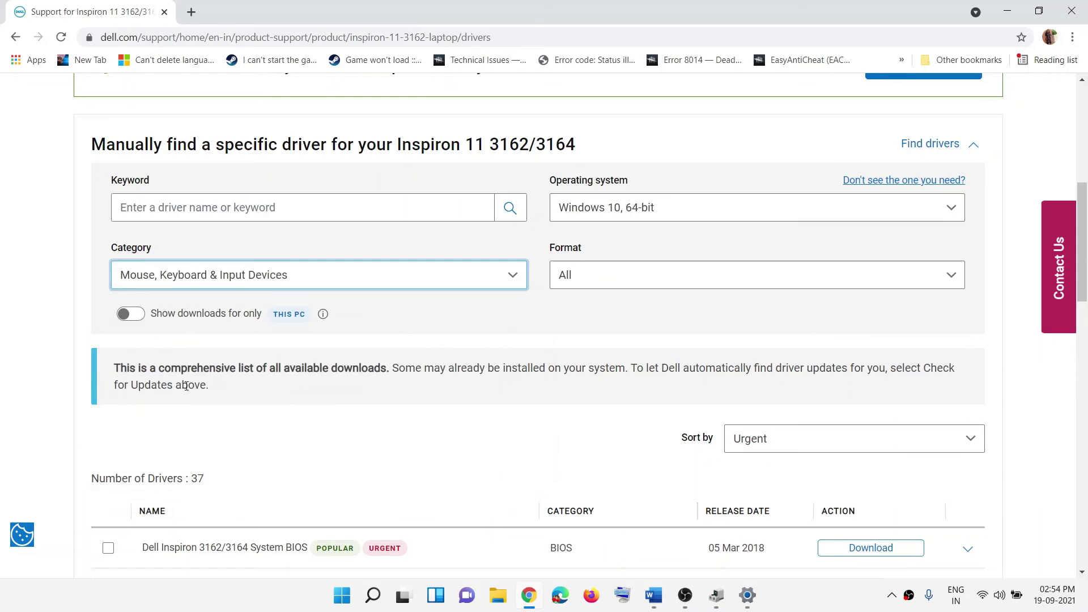
scroll(142, 349, "down", 3)
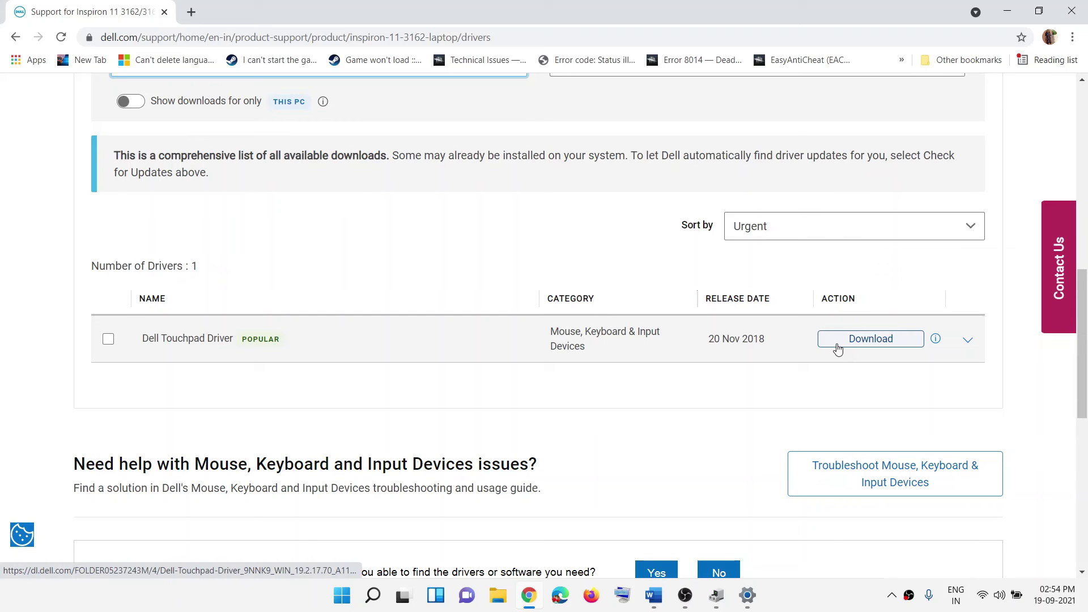
- Switch to the Word guide and highlight "Update the BIOS" in Step 7
left_click(653, 595)
scroll(342, 344, "down", 5)
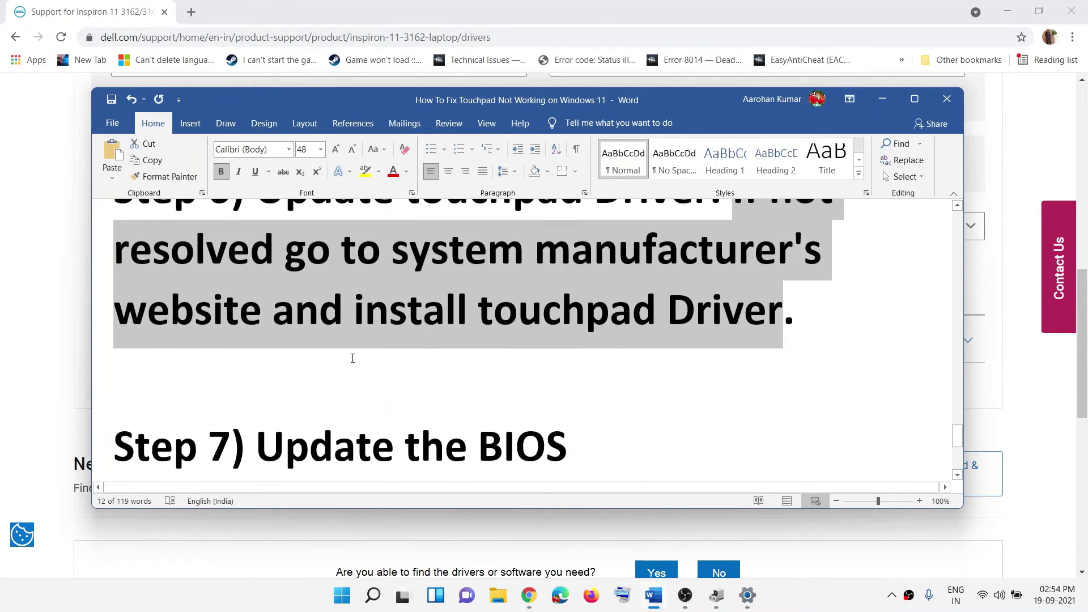
left_click_drag(294, 381, 556, 374)
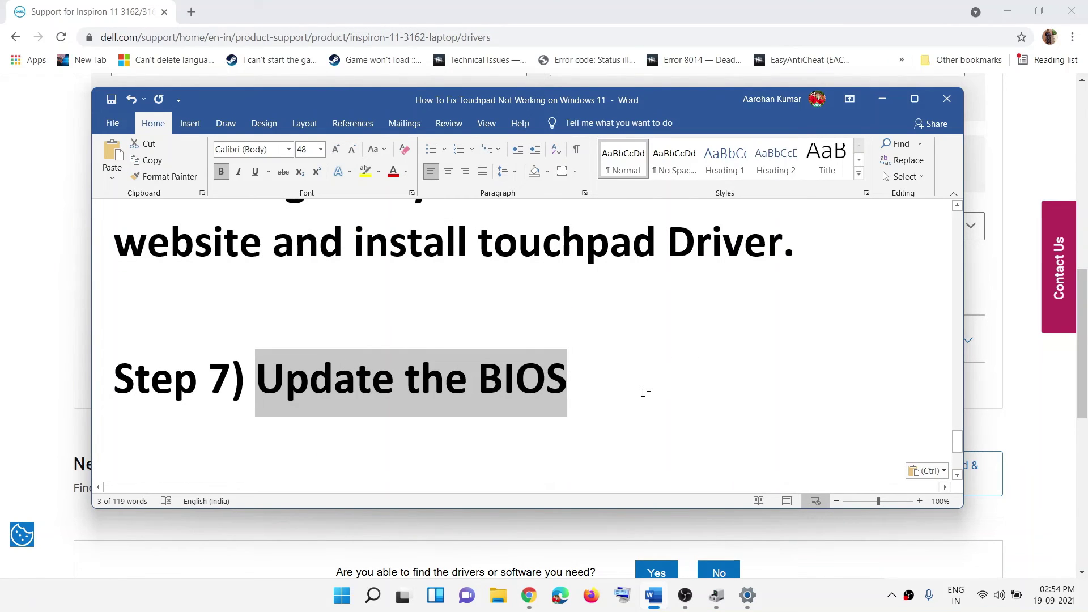
- Return to the Dell page in Chrome, filter the drivers by the BIOS category and download the Dell Inspiron 3162/3164 System BIOS
left_click(37, 309)
scroll(302, 276, "up", 4)
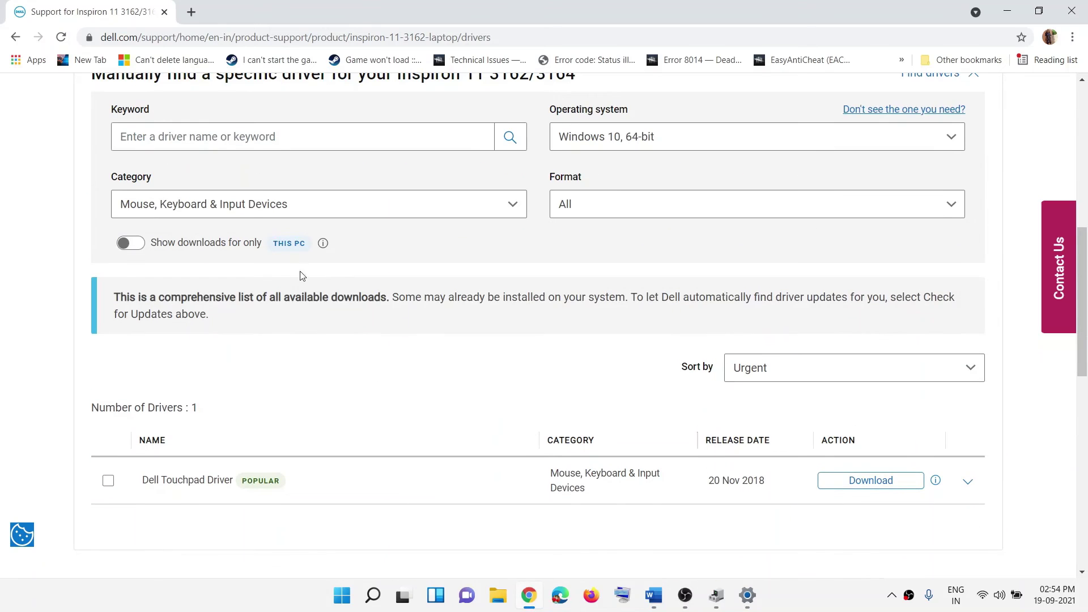
left_click(260, 199)
left_click(170, 267)
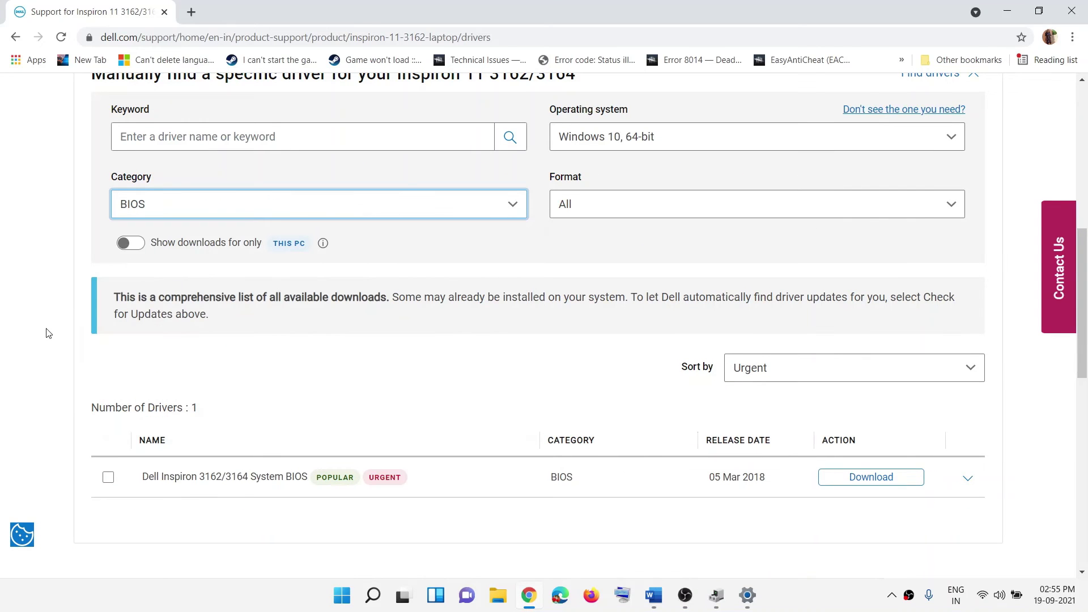
scroll(608, 424, "down", 1)
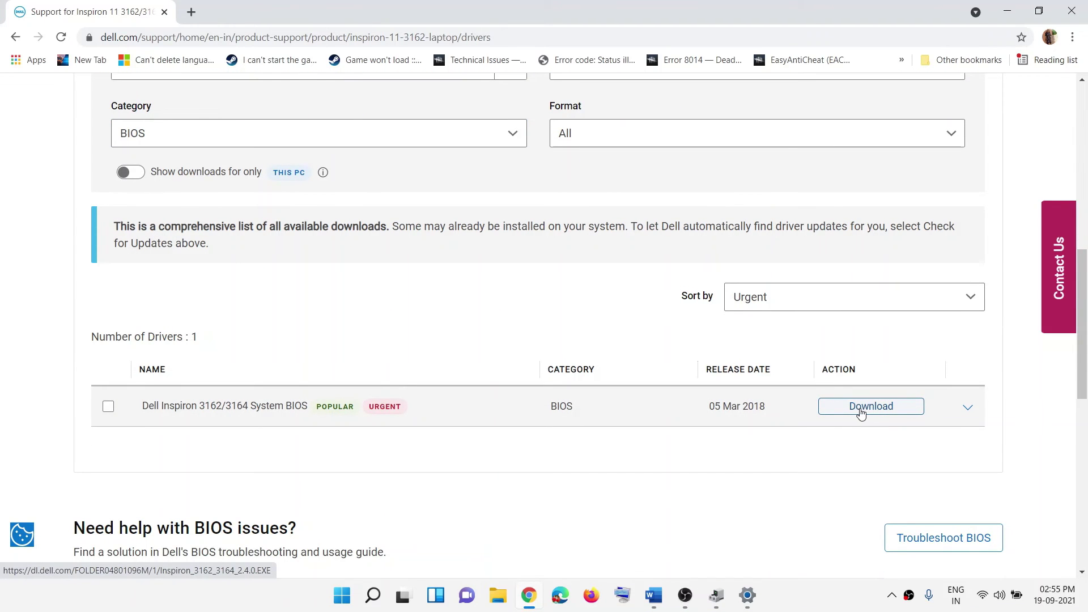
left_click(871, 406)
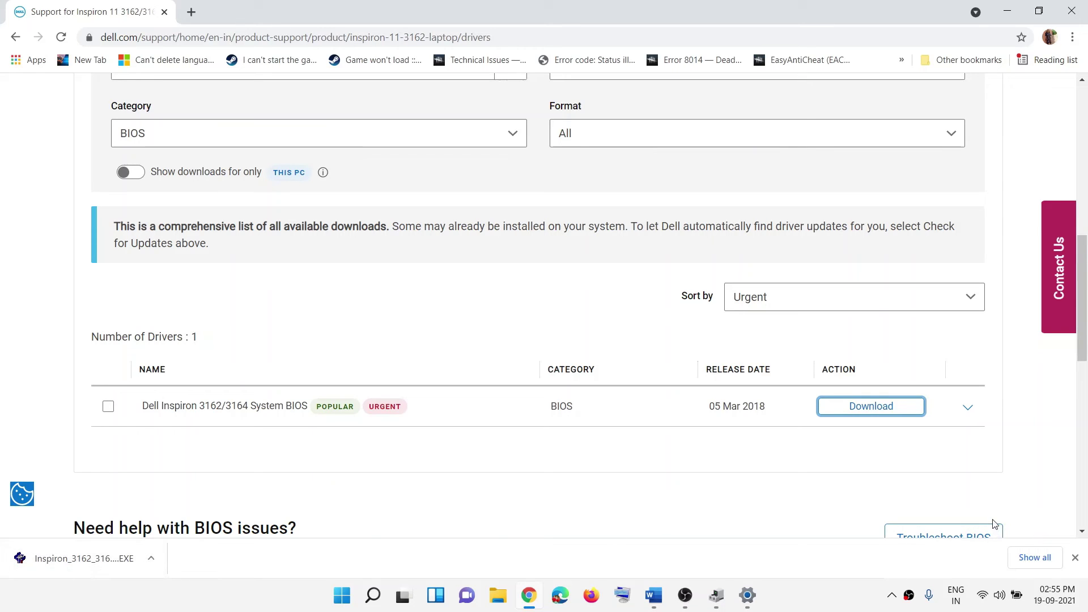
- Check the laptop's battery level and charging status in the Windows quick settings, then close them
left_click(1014, 594)
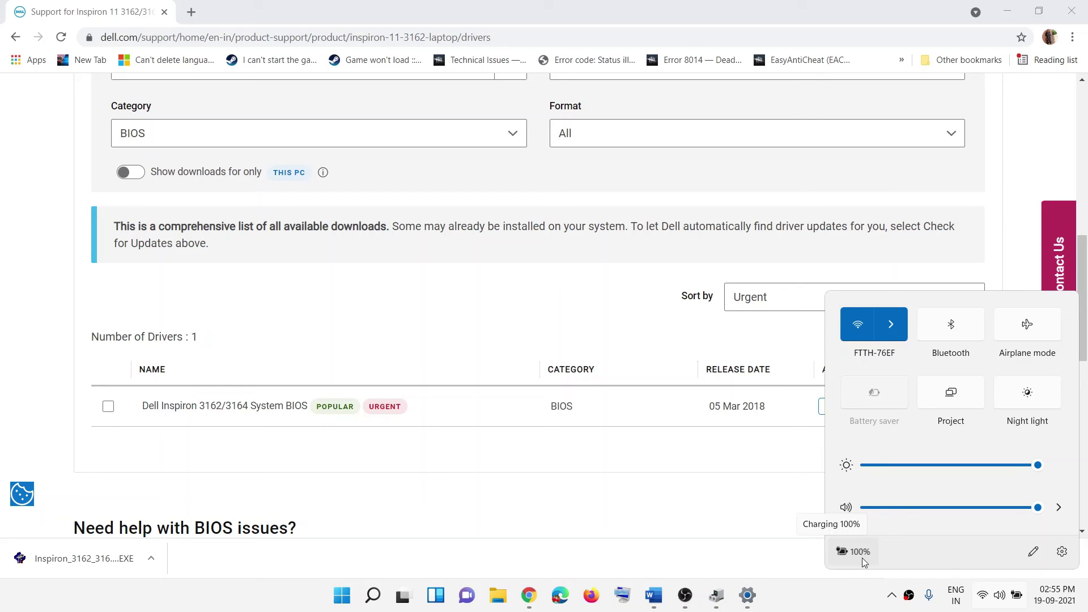
left_click(841, 588)
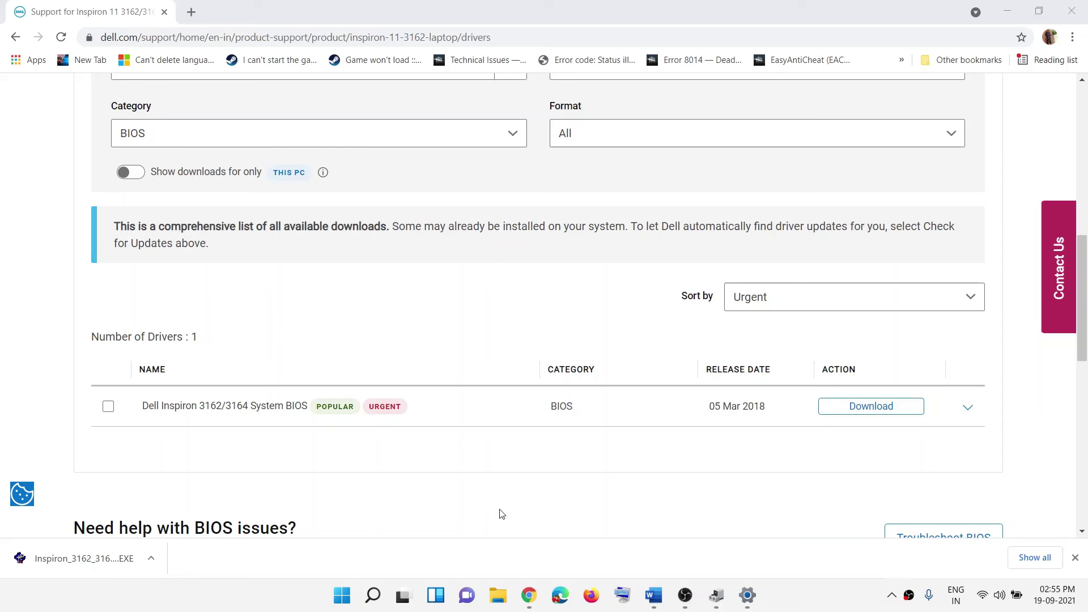
- Switch to the Word guide and highlight Step 8's advice on a faulty touchpad and contacting the PC's manufacturer
left_click(657, 593)
scroll(533, 448, "down", 2)
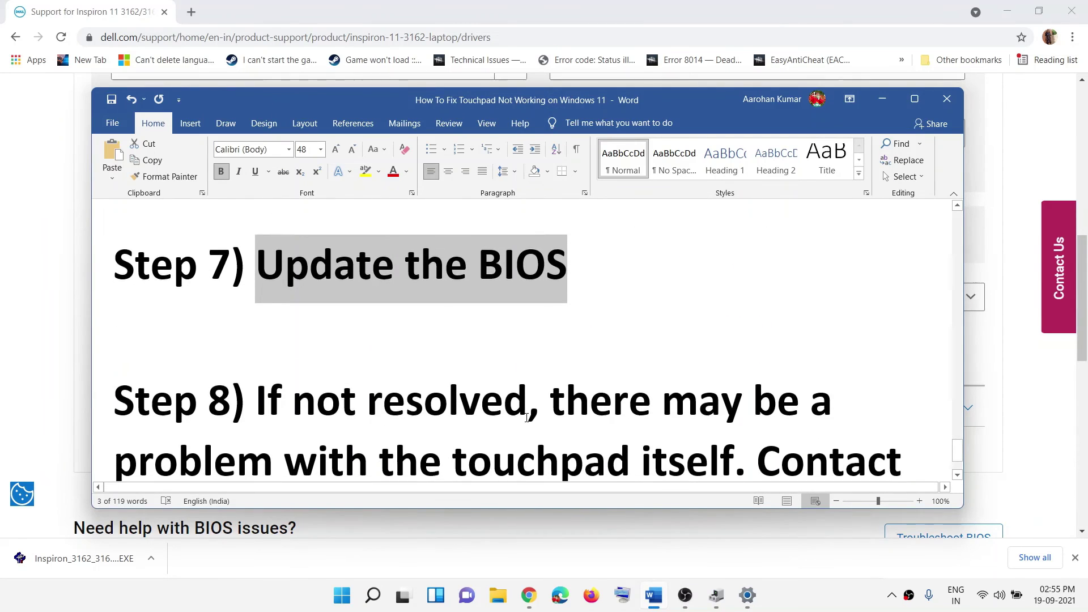
scroll(527, 418, "down", 2)
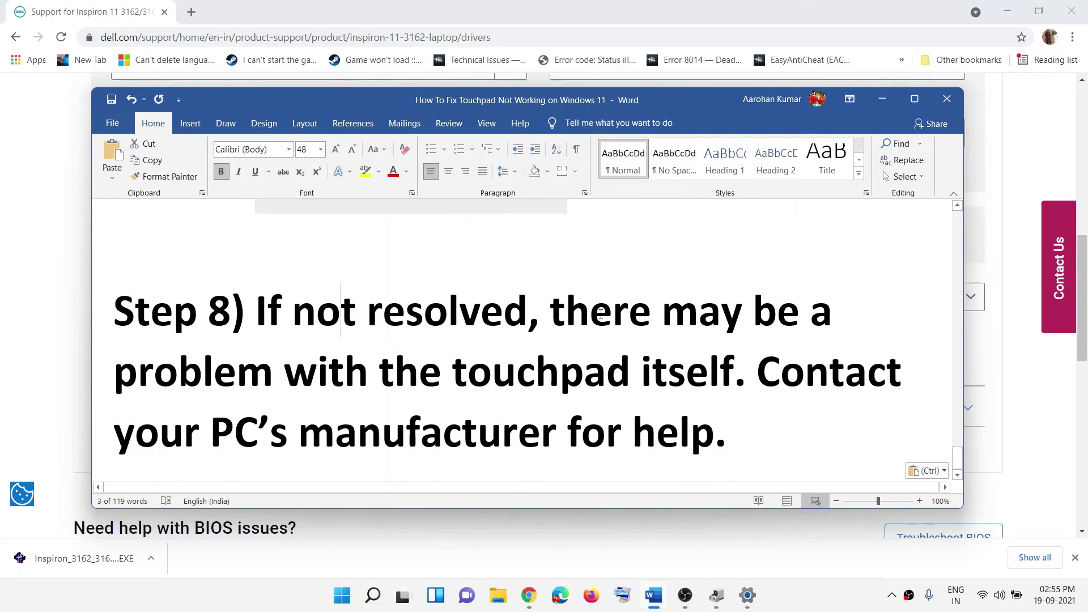
left_click_drag(292, 312, 687, 383)
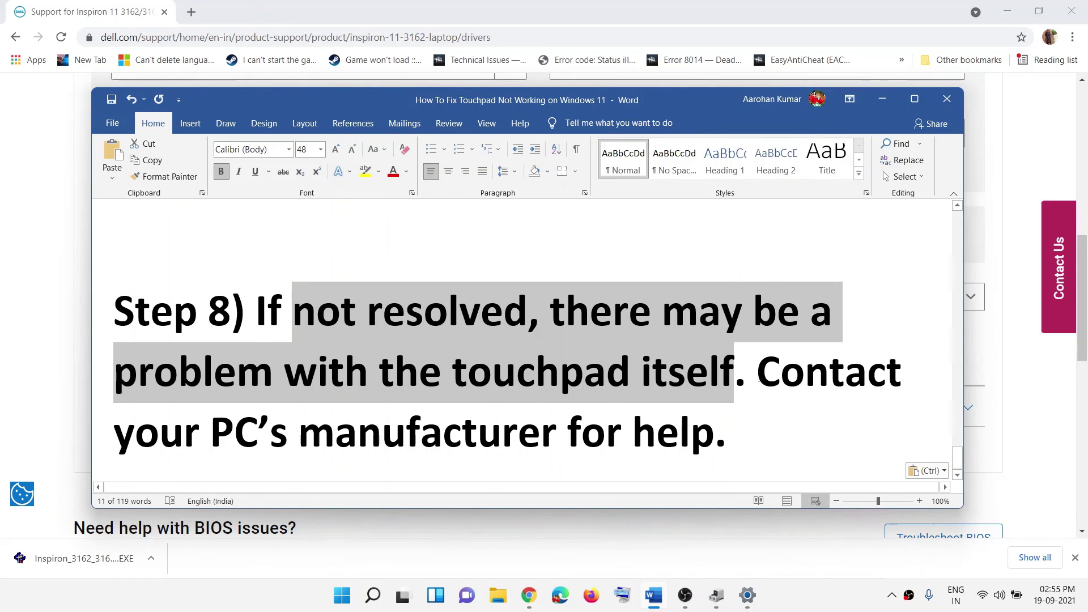
left_click_drag(758, 374, 713, 407)
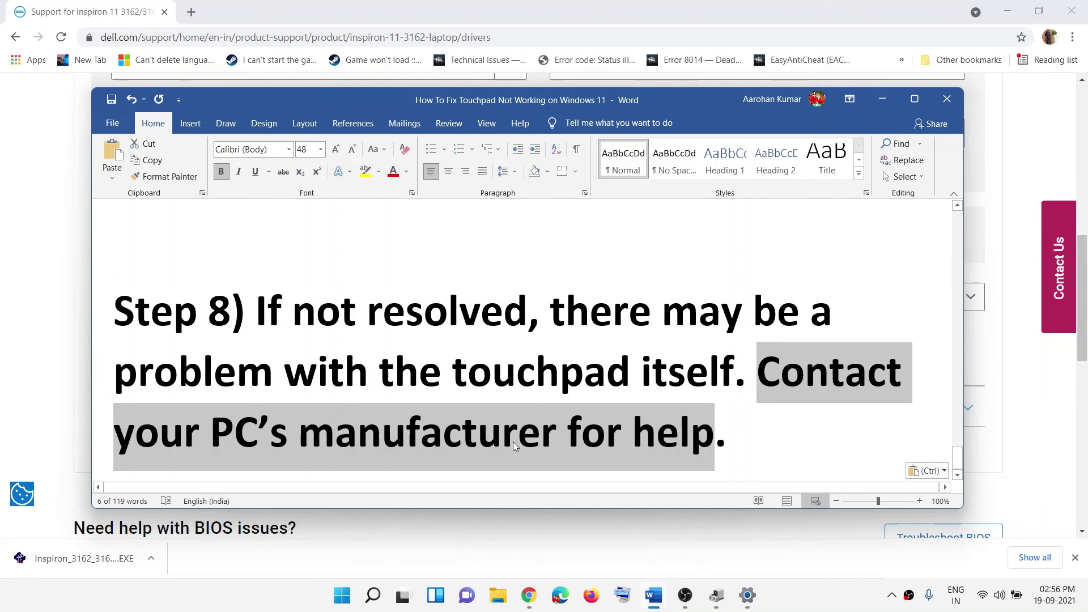
left_click(731, 443)
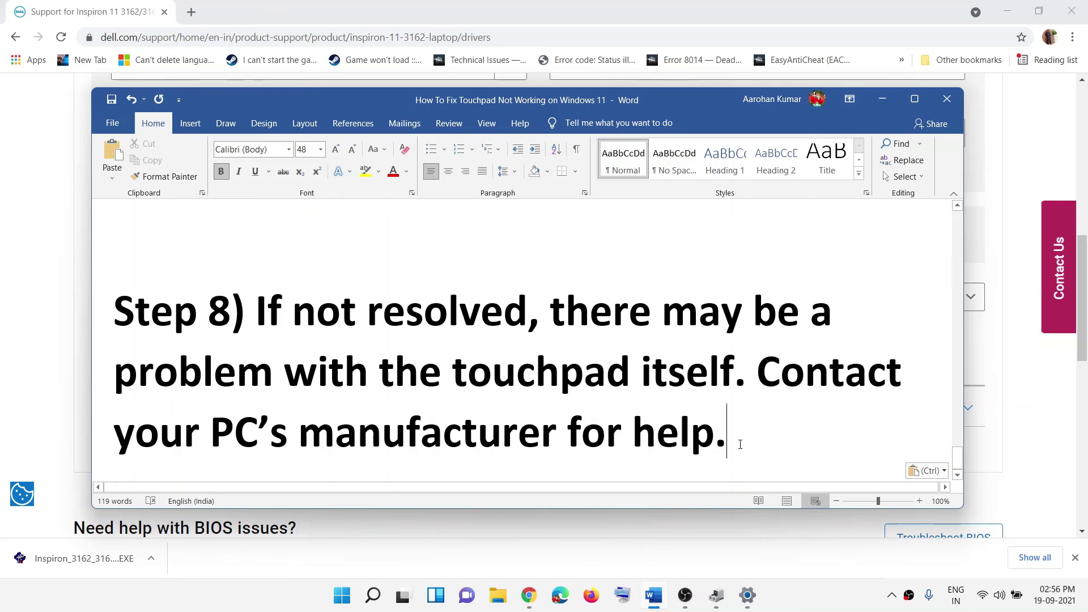
left_click_drag(731, 443, 258, 324)
- Return to the title at the start of the guide and place the cursor after "Windows 11"
scroll(263, 324, "up", 10)
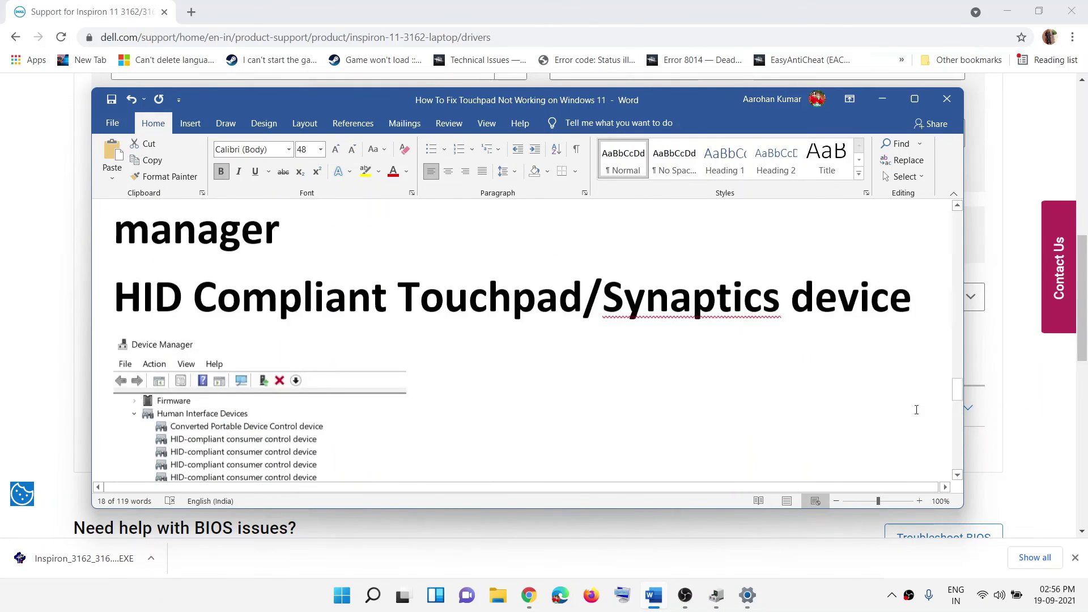
scroll(334, 266, "up", 15)
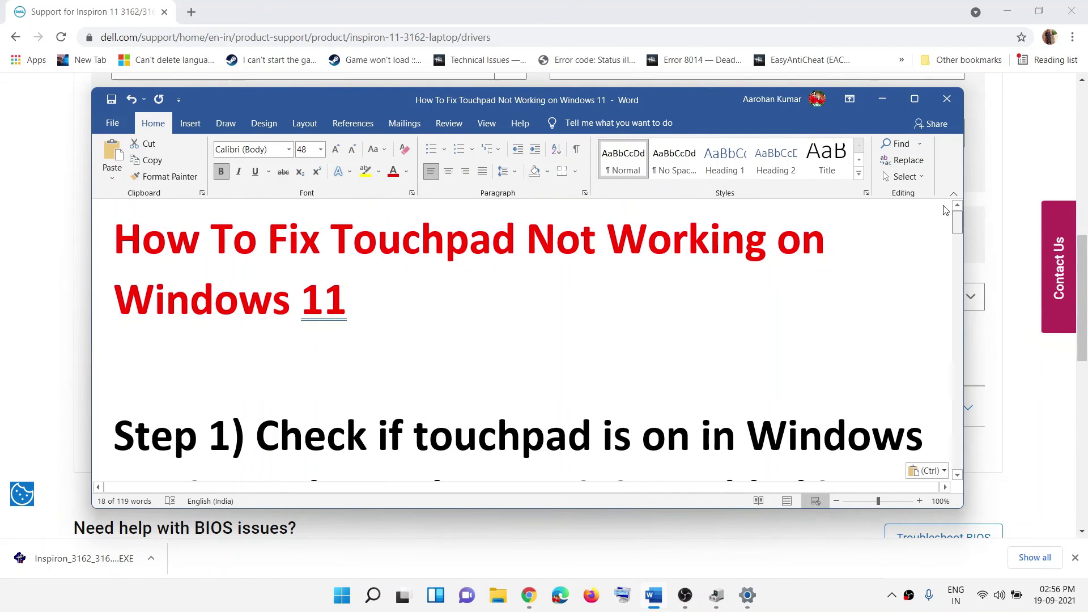
left_click_drag(334, 267, 432, 316)
left_click(432, 315)
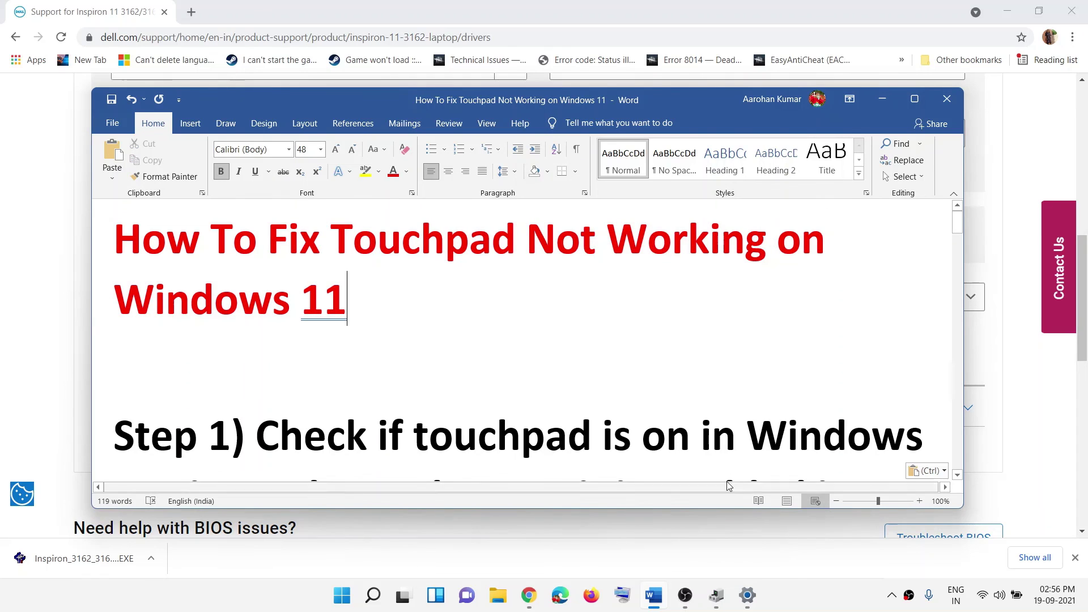
left_click(804, 593)
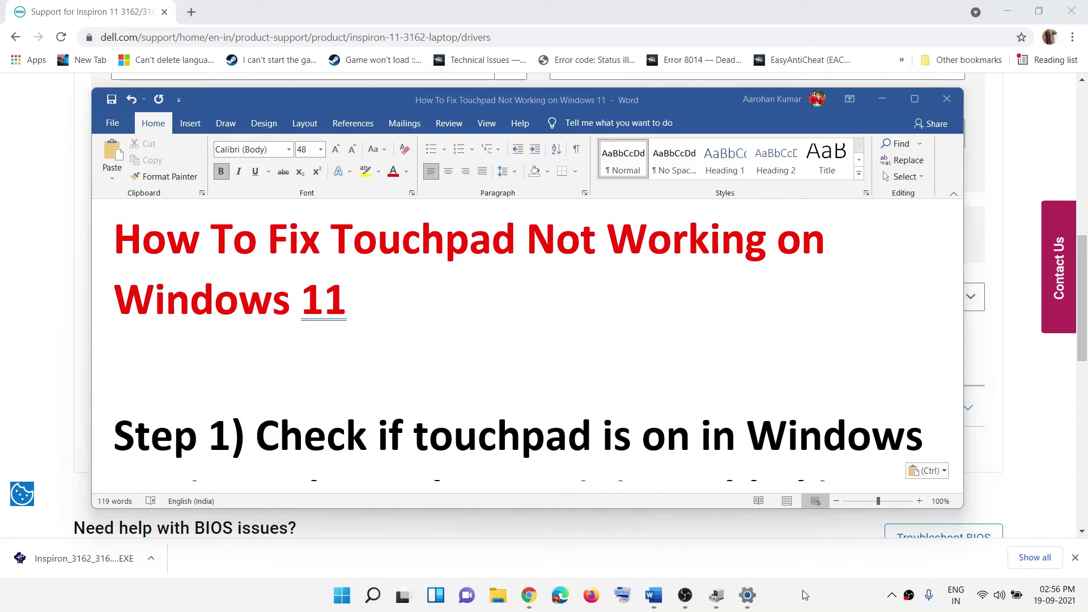